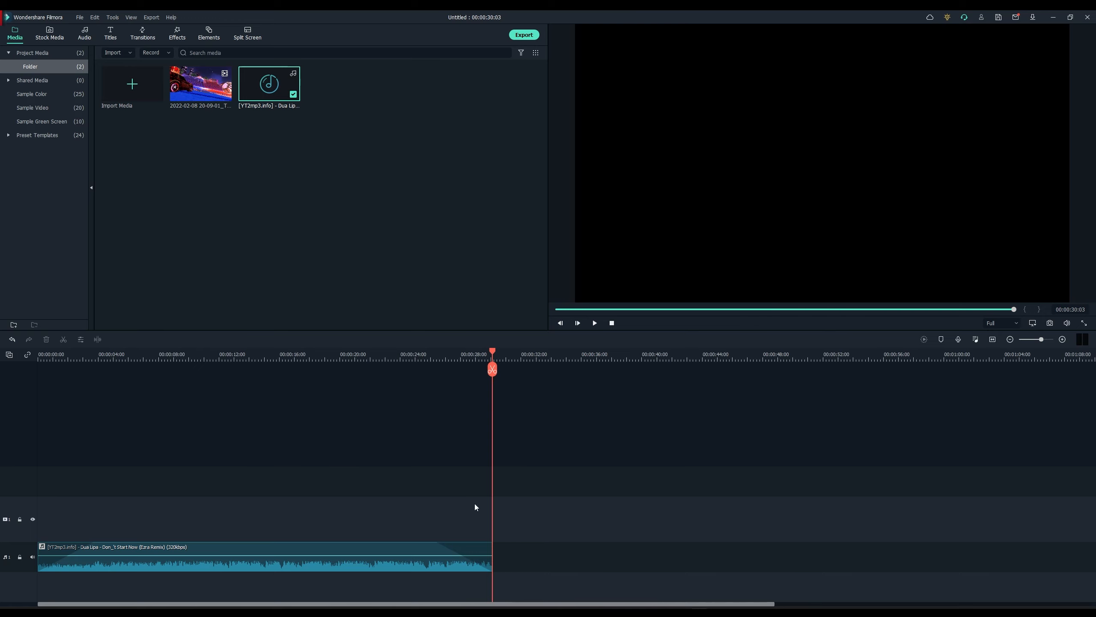
Step: Place the gameplay clip on the video track and match the project to 2560 x 1440 30 fps
click(424, 351)
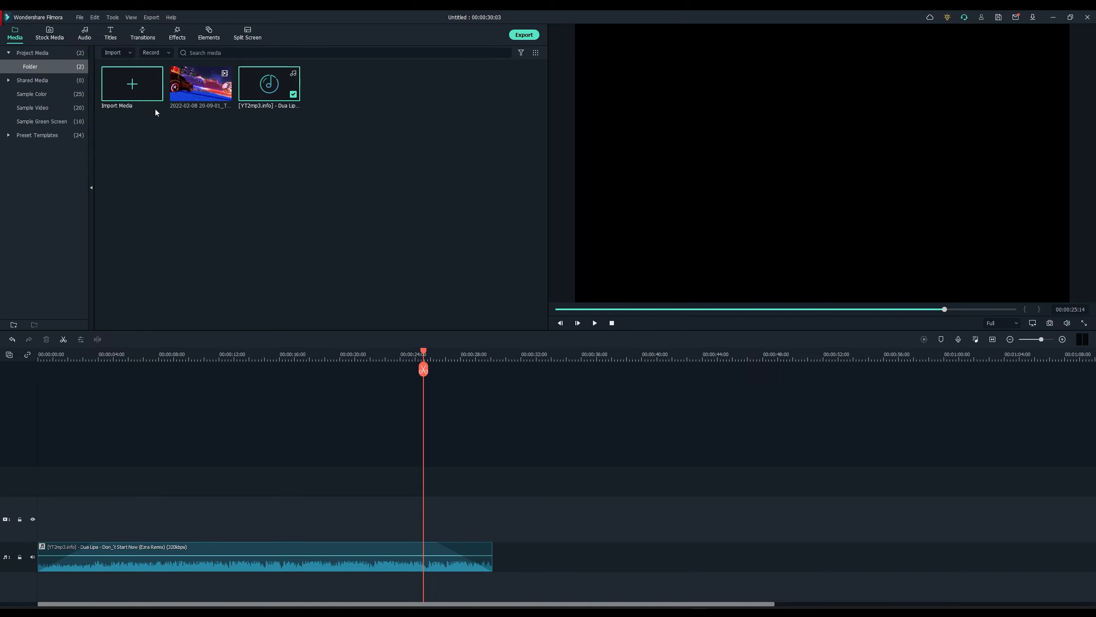
drag(200, 86, 39, 534)
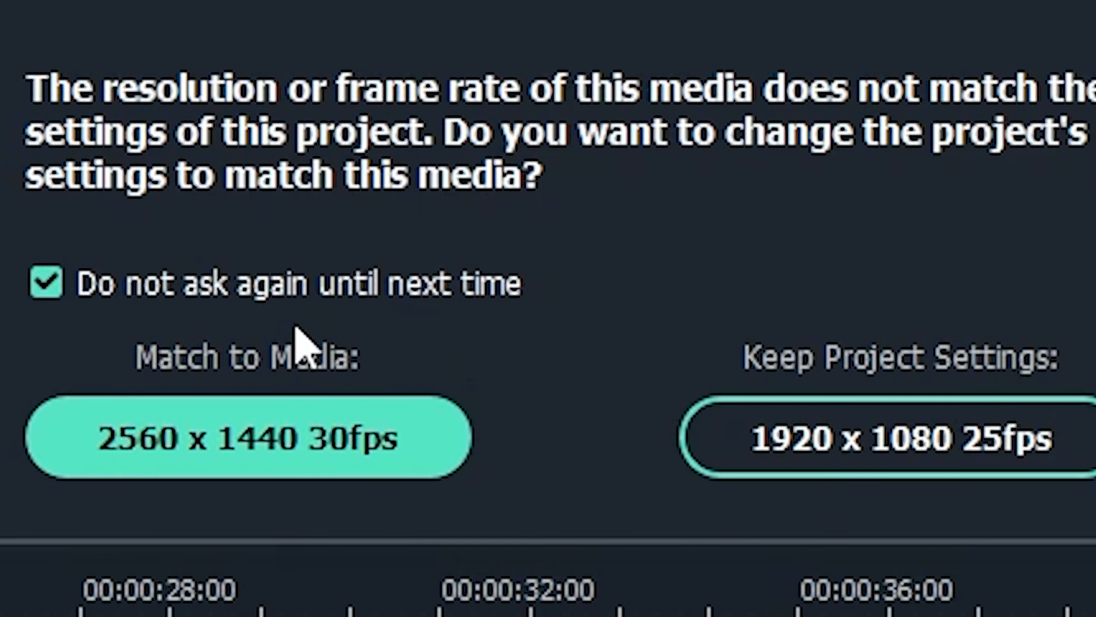
click(167, 446)
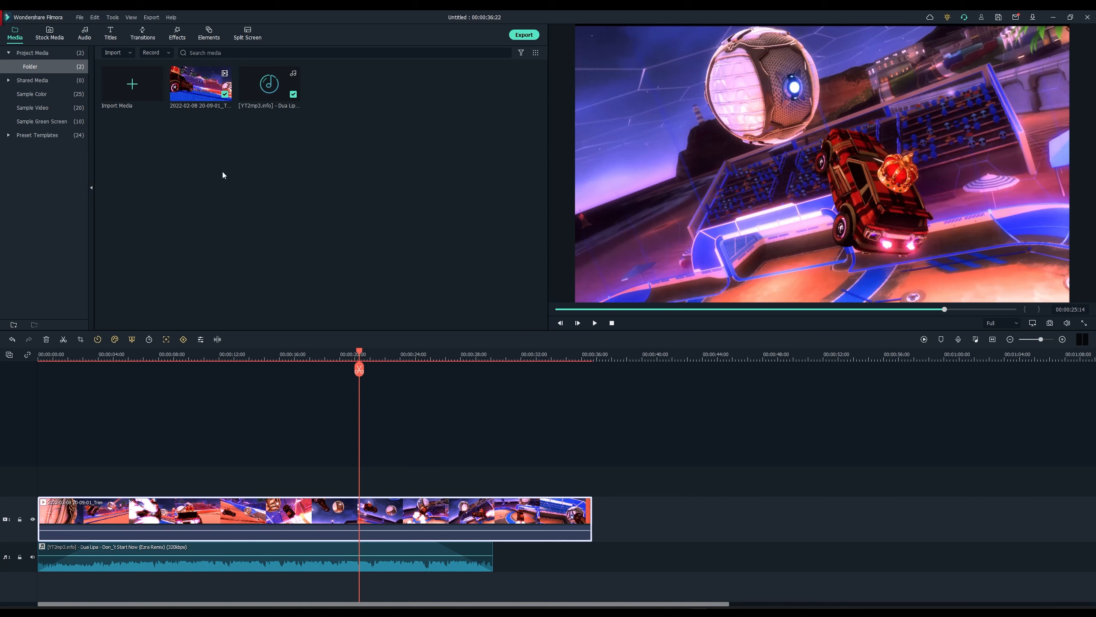
Step: Confirm in Project Settings that the frame rate stays at 30 fps, then cancel without changes
click(80, 17)
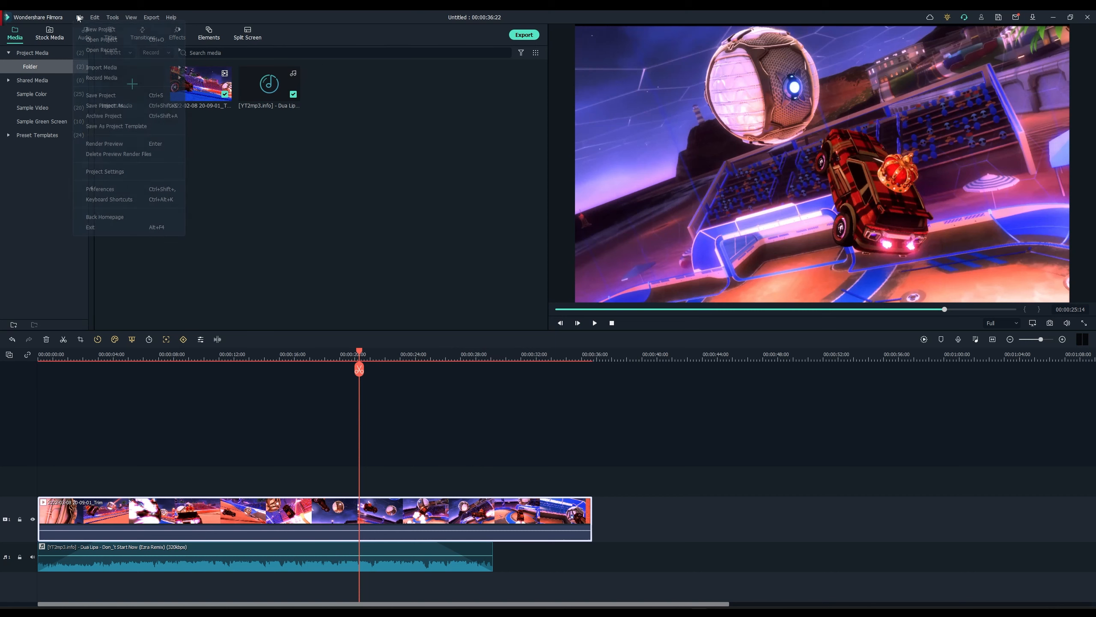
click(117, 171)
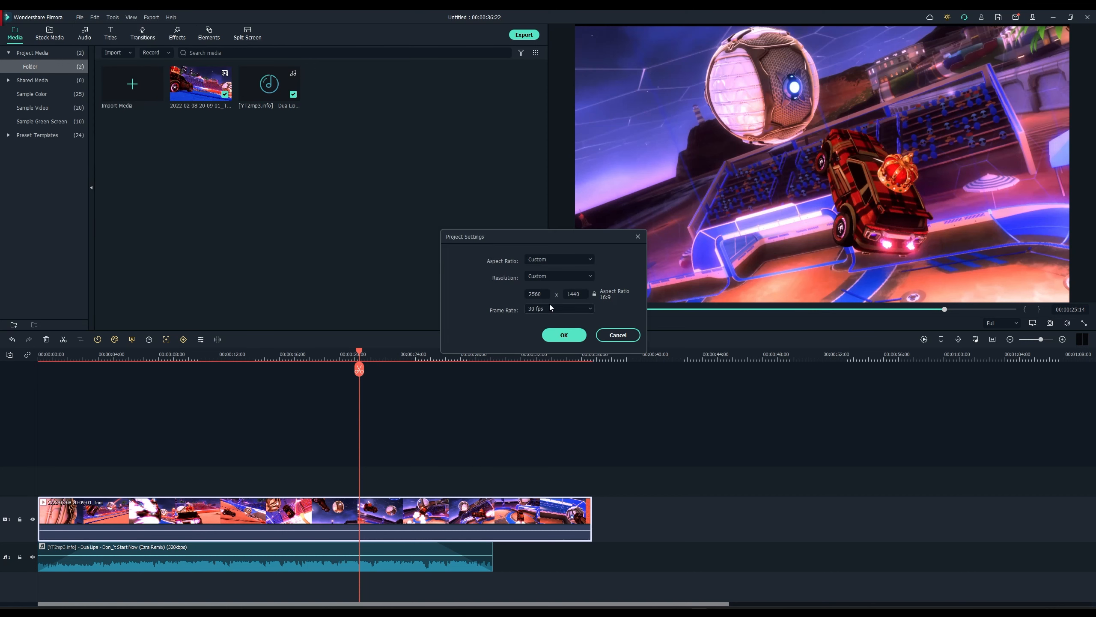
click(588, 308)
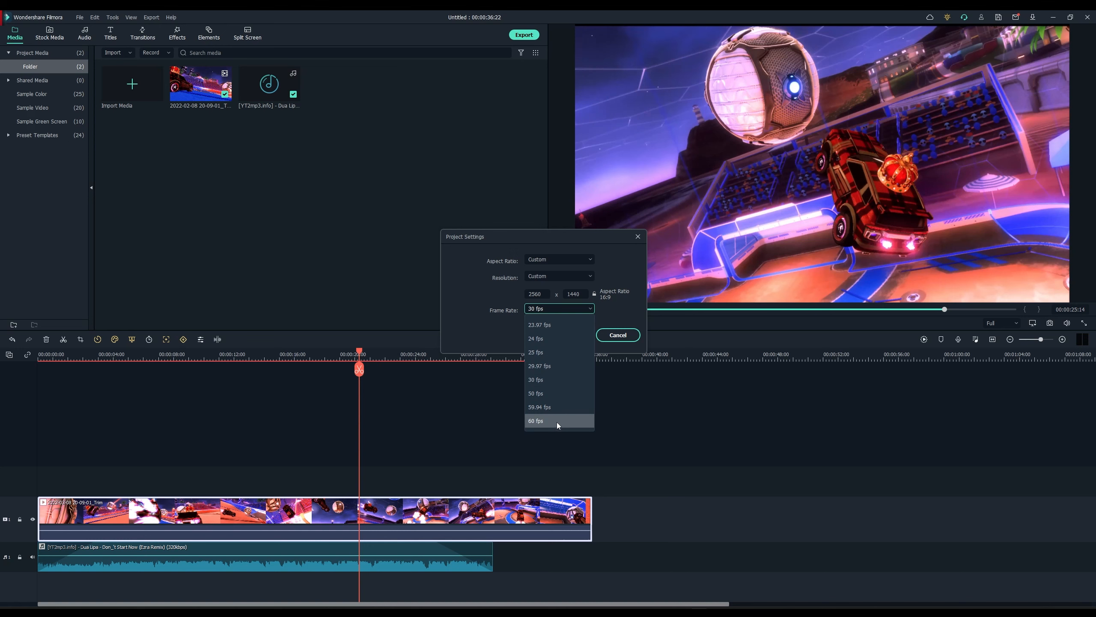
click(622, 343)
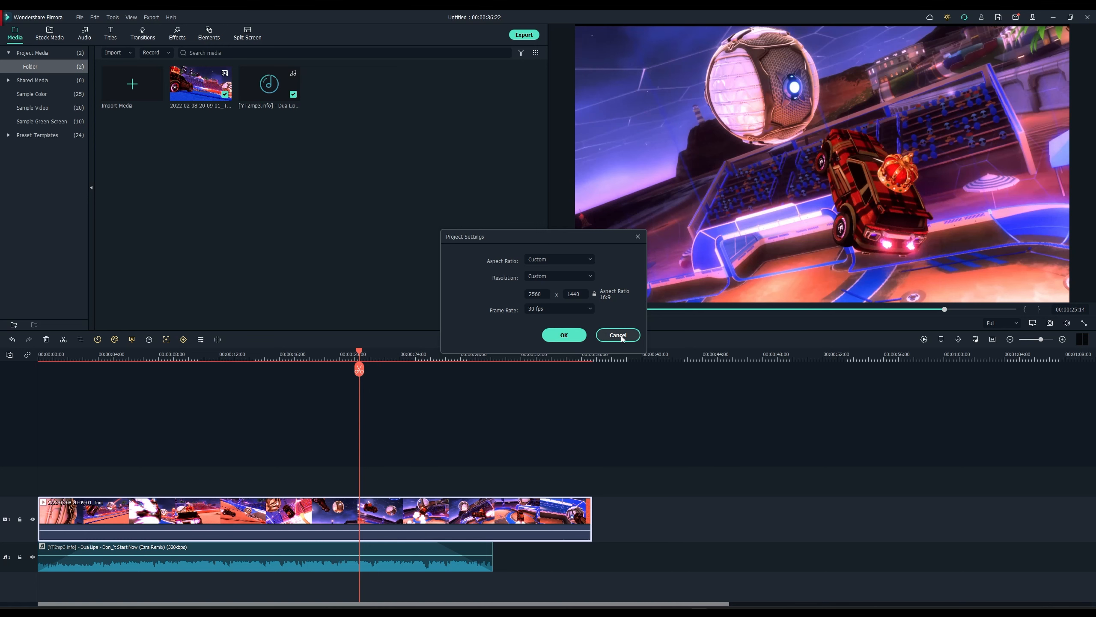
click(618, 335)
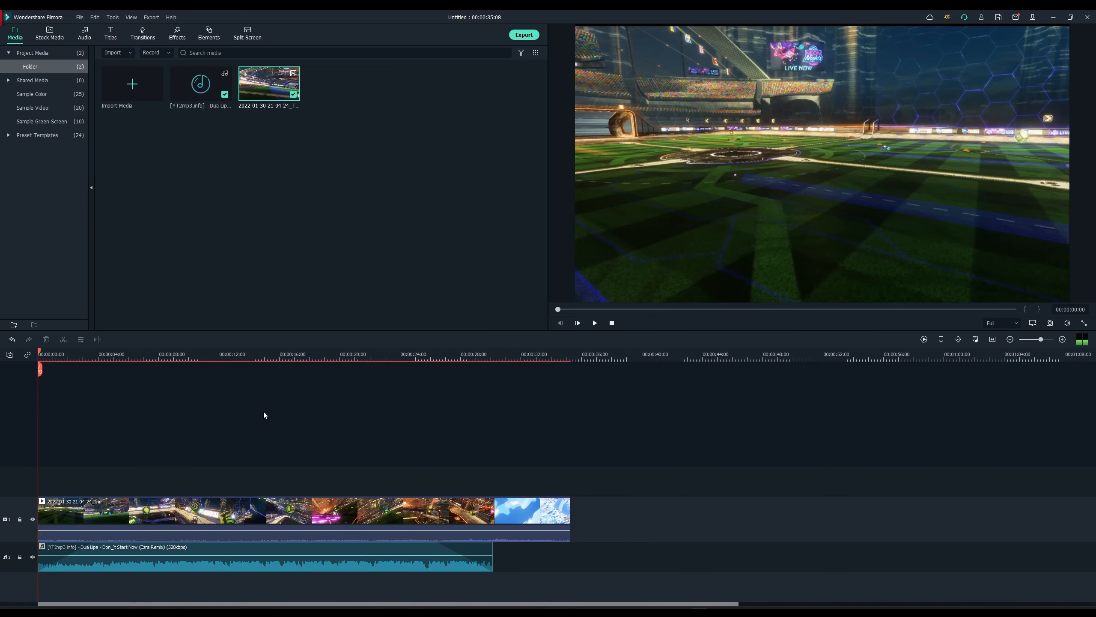
Step: Preview the gameplay clip and change options from its right-click menu, then deselect it
drag(127, 354, 19, 377)
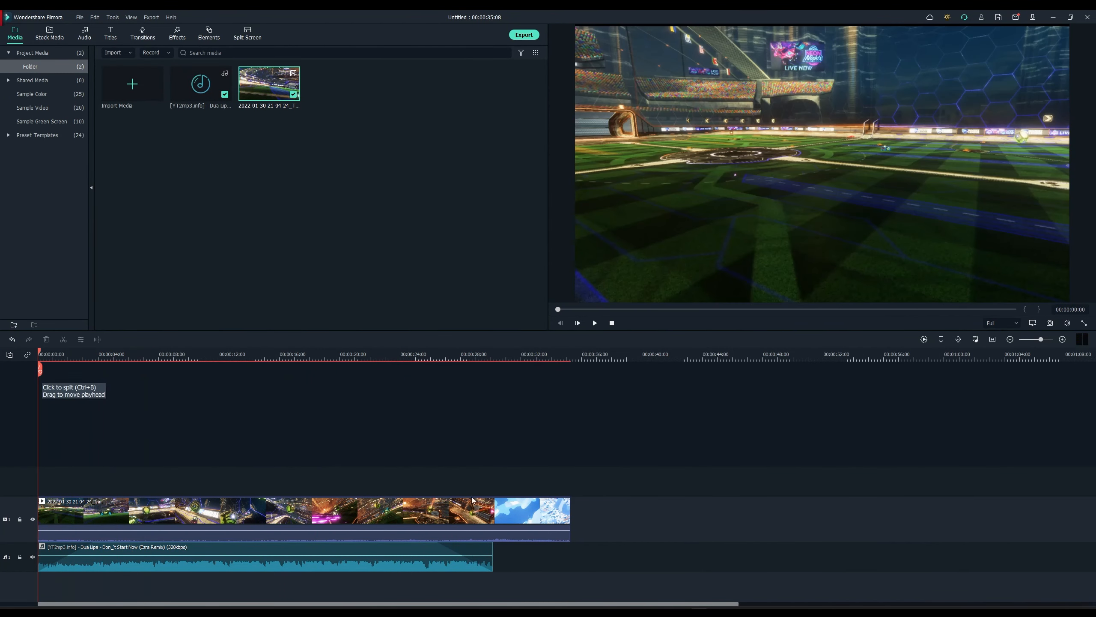
click(518, 511)
right_click(245, 513)
click(288, 455)
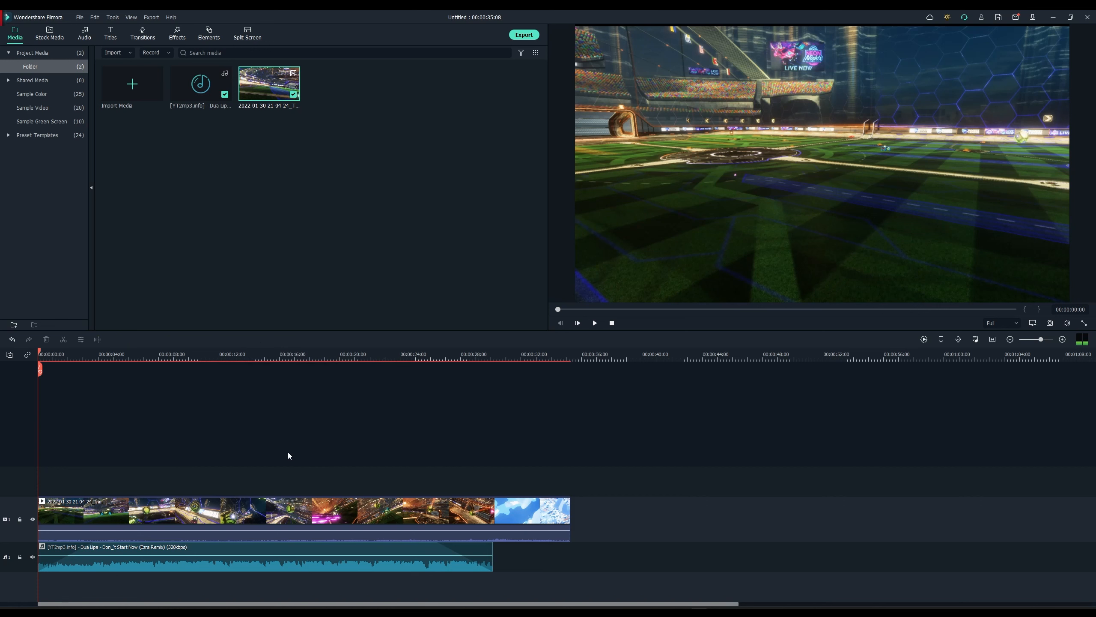
click(210, 504)
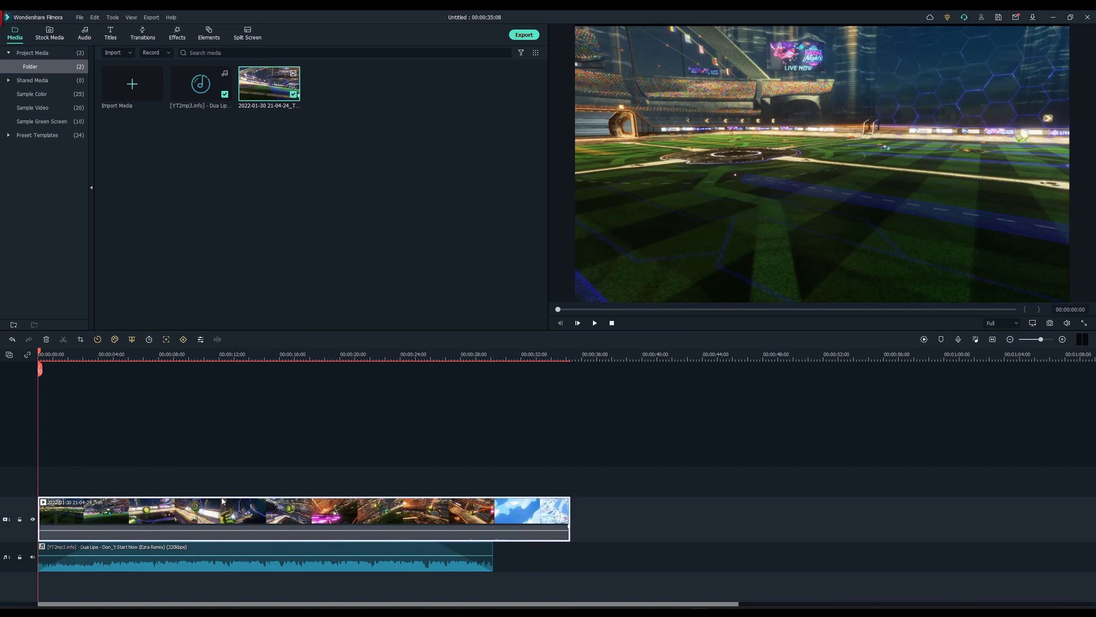
click(425, 452)
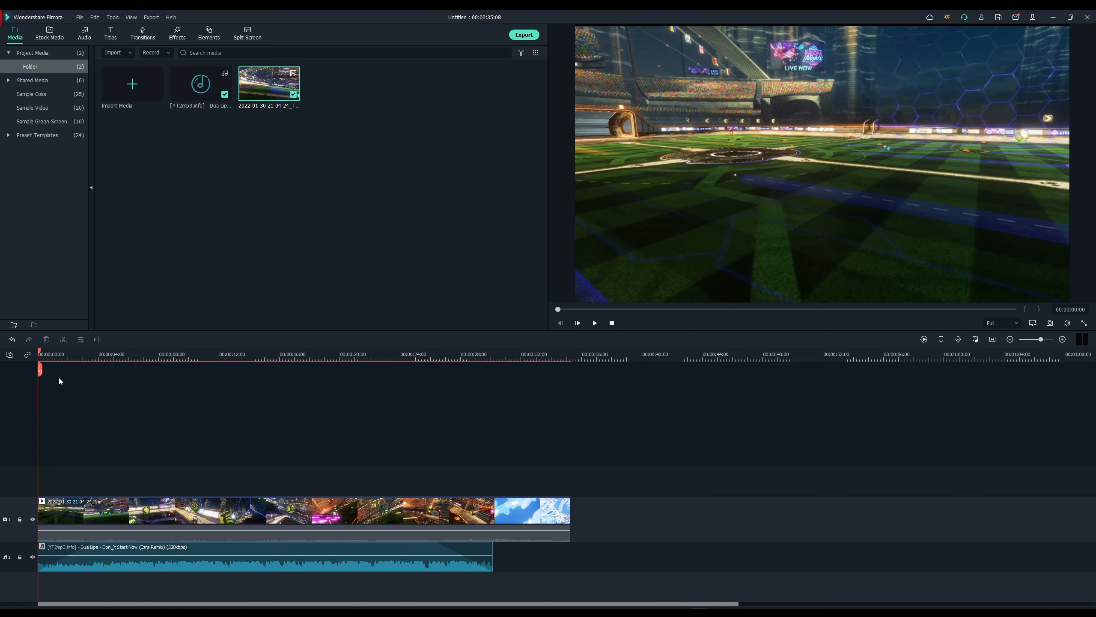
Step: Check beats along the music and add a beat marker at about 2 seconds from the playhead menu
drag(40, 353, 68, 353)
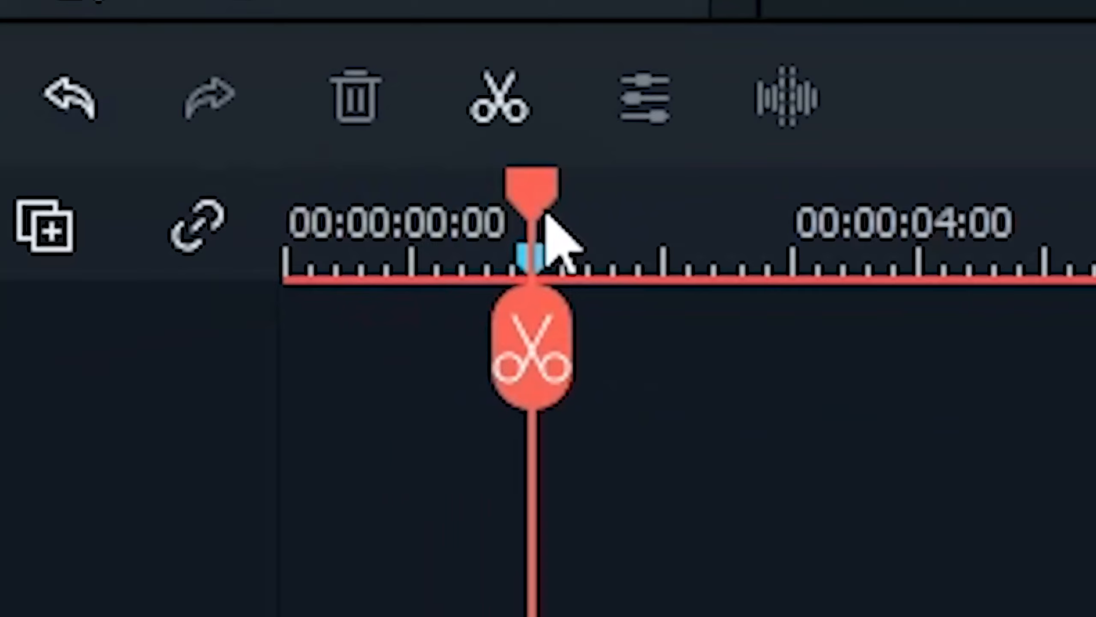
mouse_move(544, 213)
mouse_down()
mouse_move(632, 186)
mouse_move(575, 177)
mouse_up()
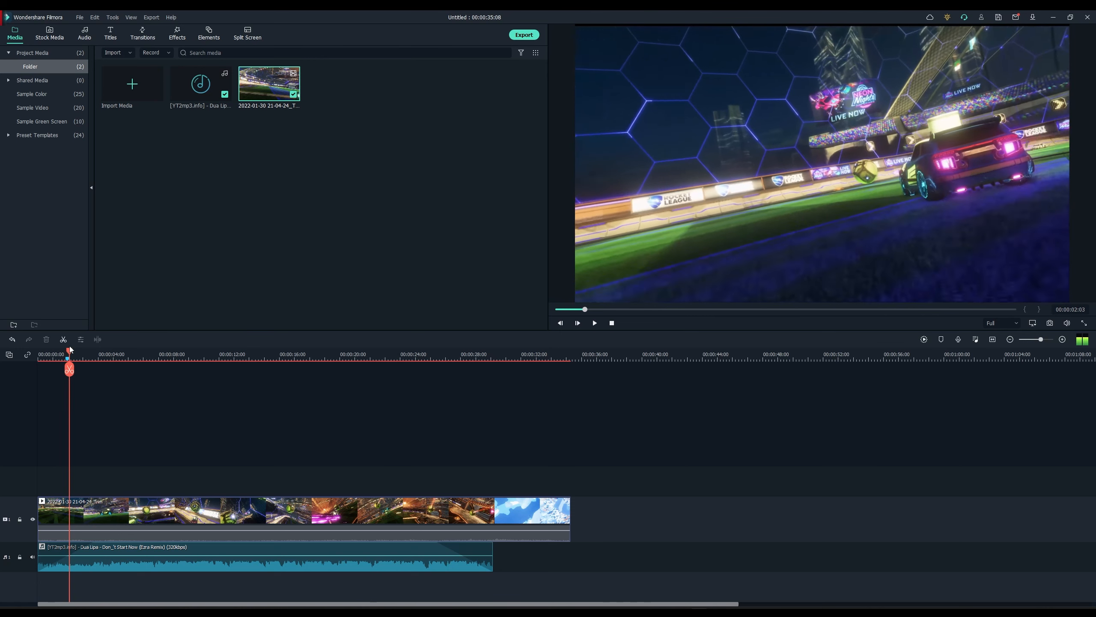
drag(349, 266, 0, 285)
drag(1, 362, 68, 362)
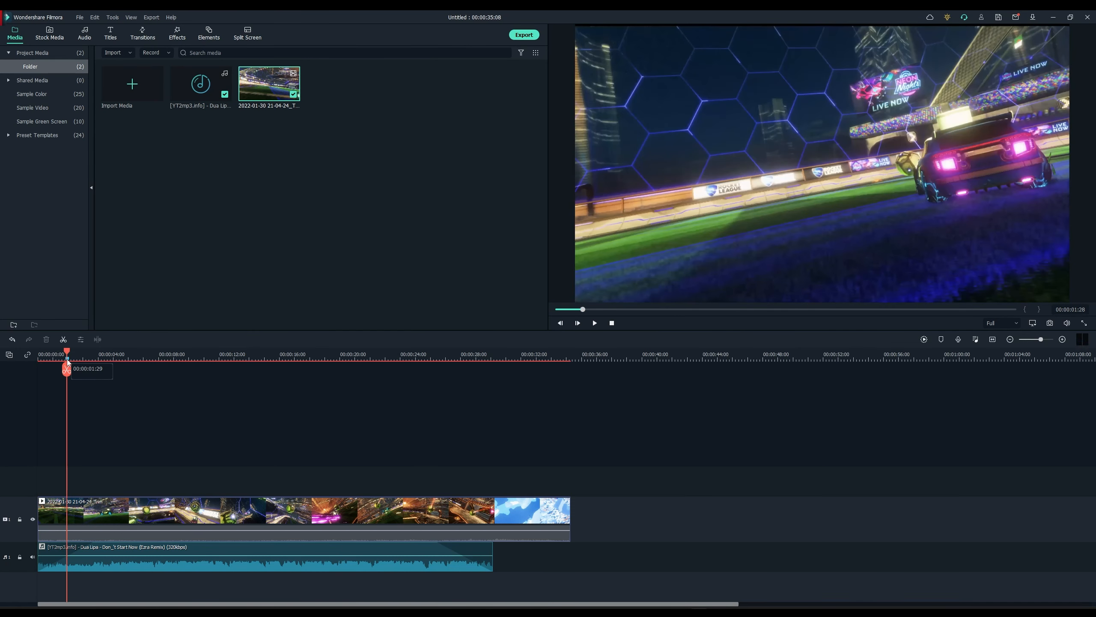
right_click(68, 362)
click(81, 384)
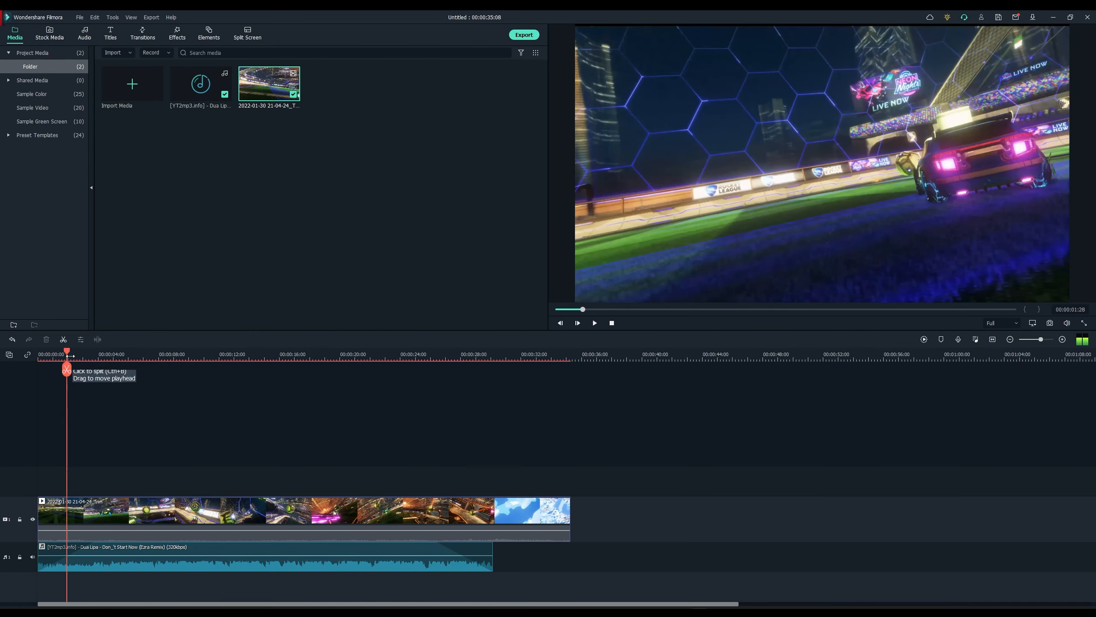
click(65, 355)
drag(65, 355, 39, 357)
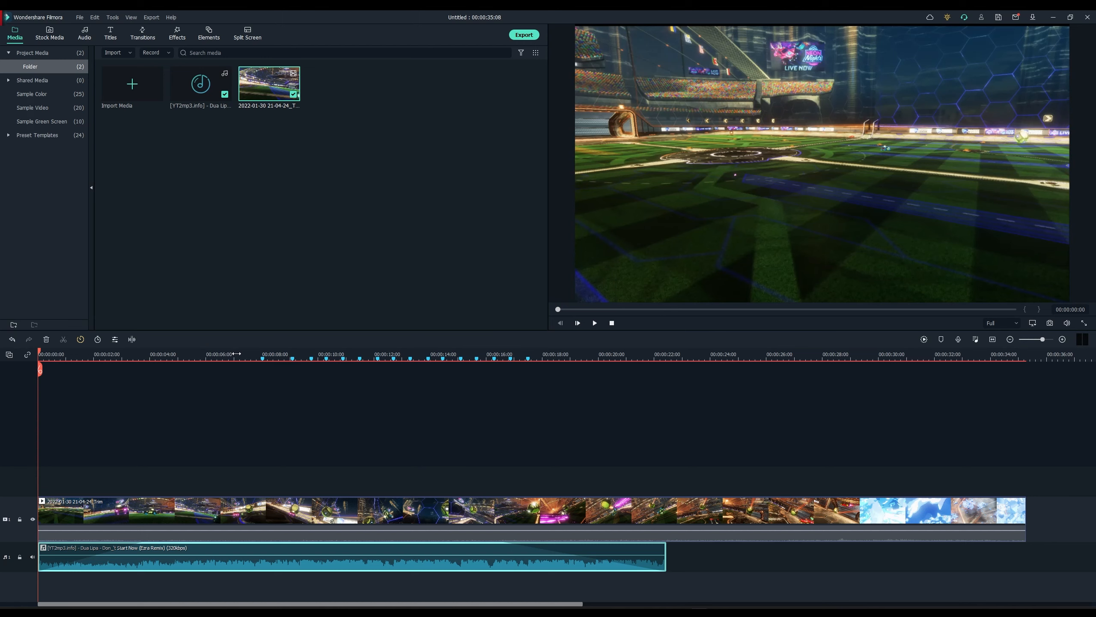
Step: With the playhead at about 8 seconds, open Speed Ramping for the gameplay clip
mouse_move(250, 349)
mouse_down()
mouse_move(582, 321)
mouse_move(567, 332)
mouse_move(626, 341)
mouse_move(253, 365)
mouse_up()
click(424, 454)
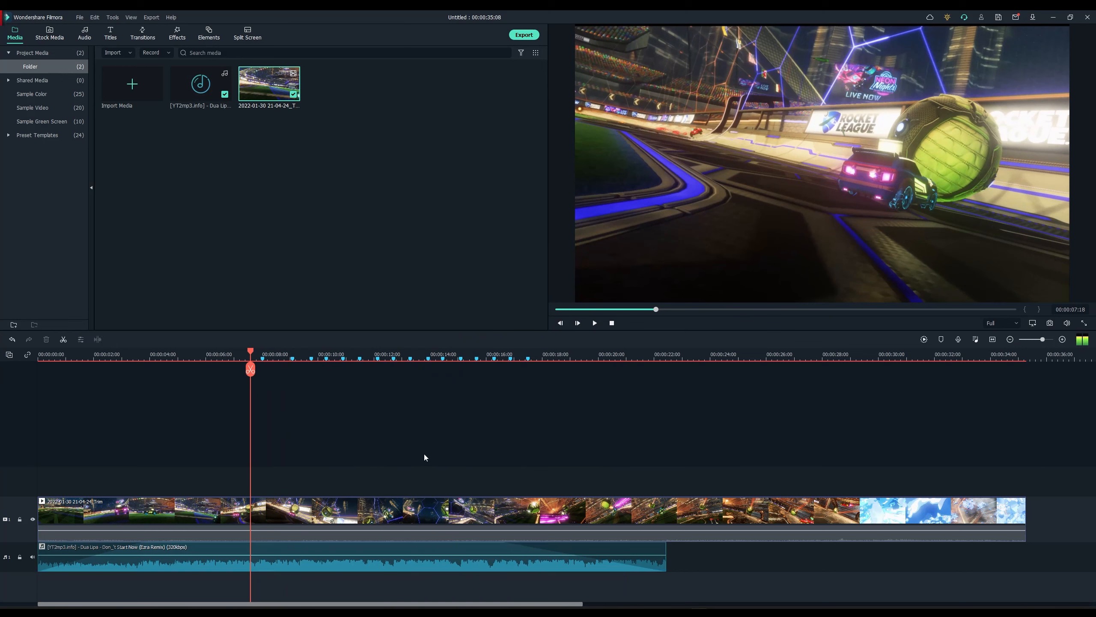
right_click(413, 509)
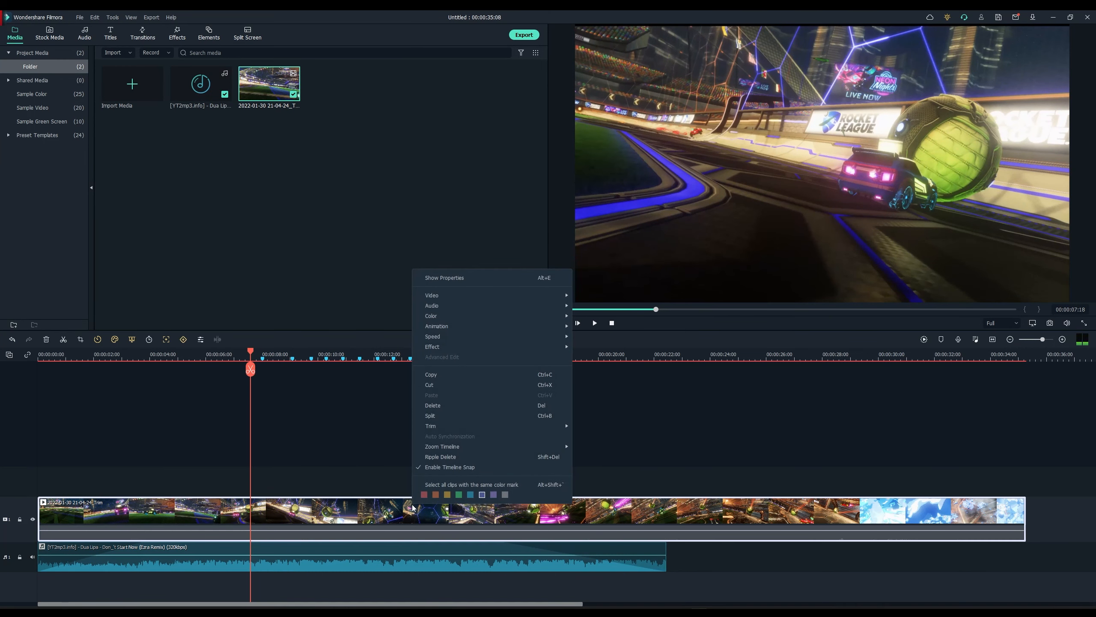
mouse_move(516, 337)
click(276, 263)
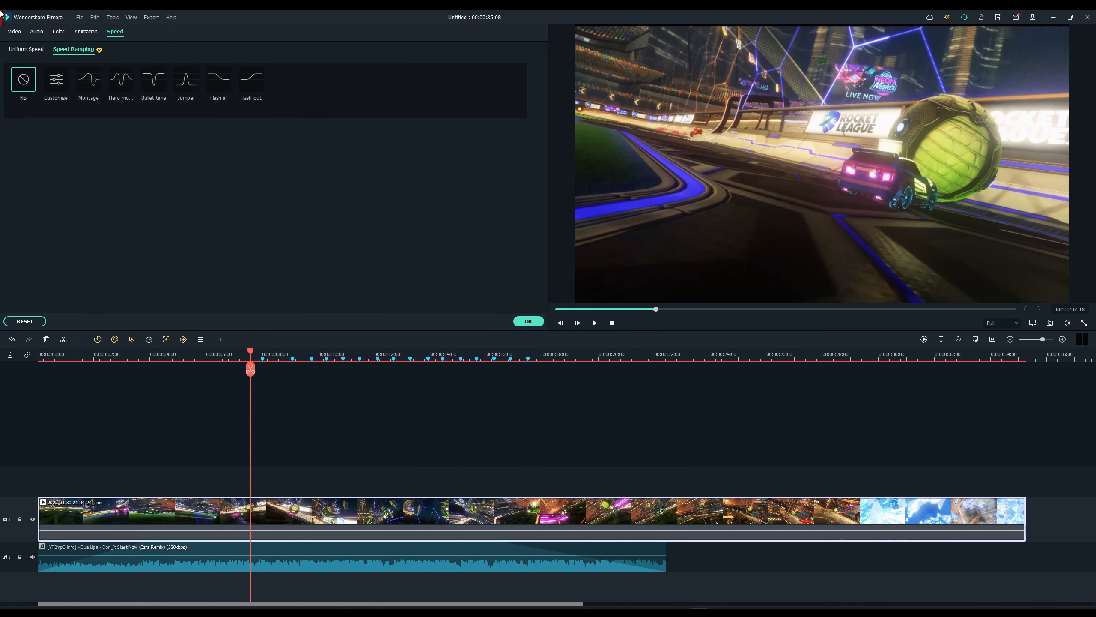
Step: Start a custom speed curve, try an 8.8x point near 8 seconds, then undo it
click(61, 84)
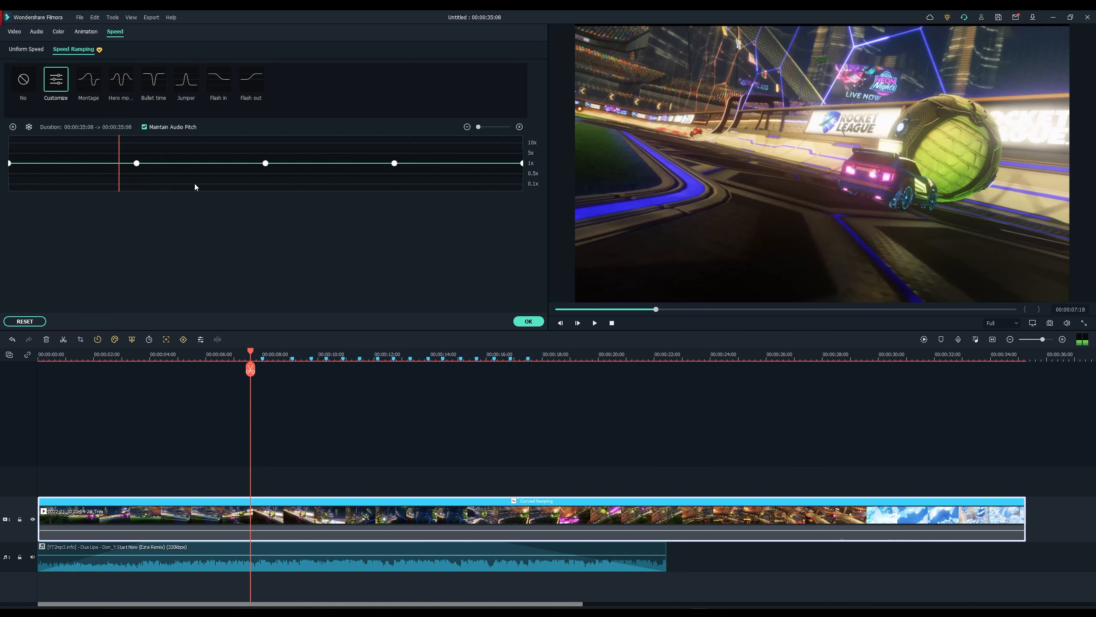
drag(250, 352, 262, 352)
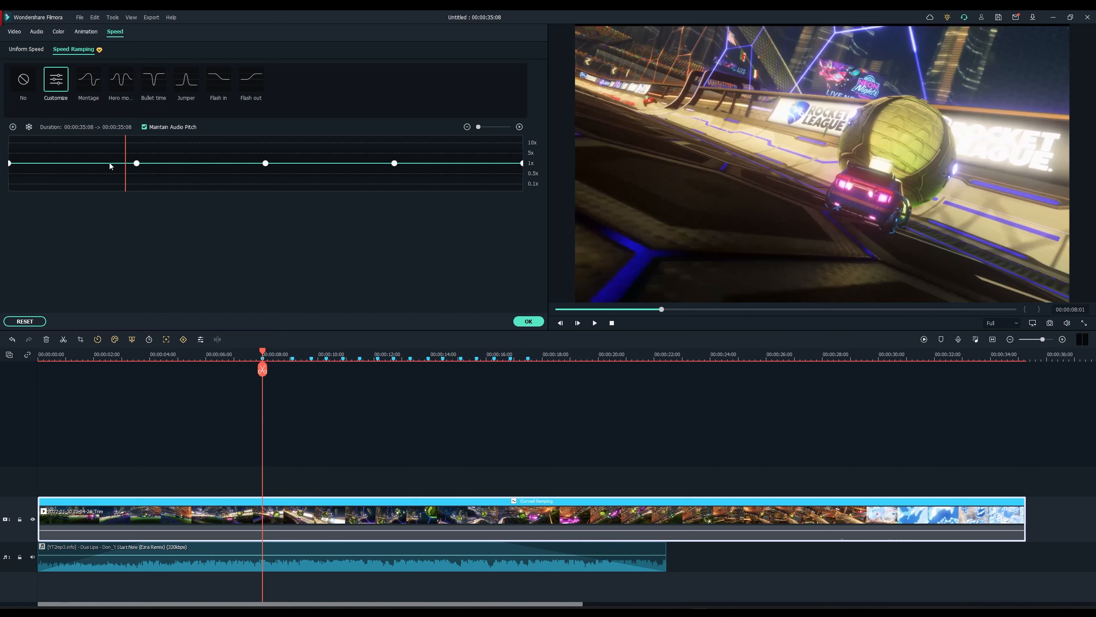
drag(115, 181, 127, 160)
click(13, 127)
drag(126, 163, 125, 146)
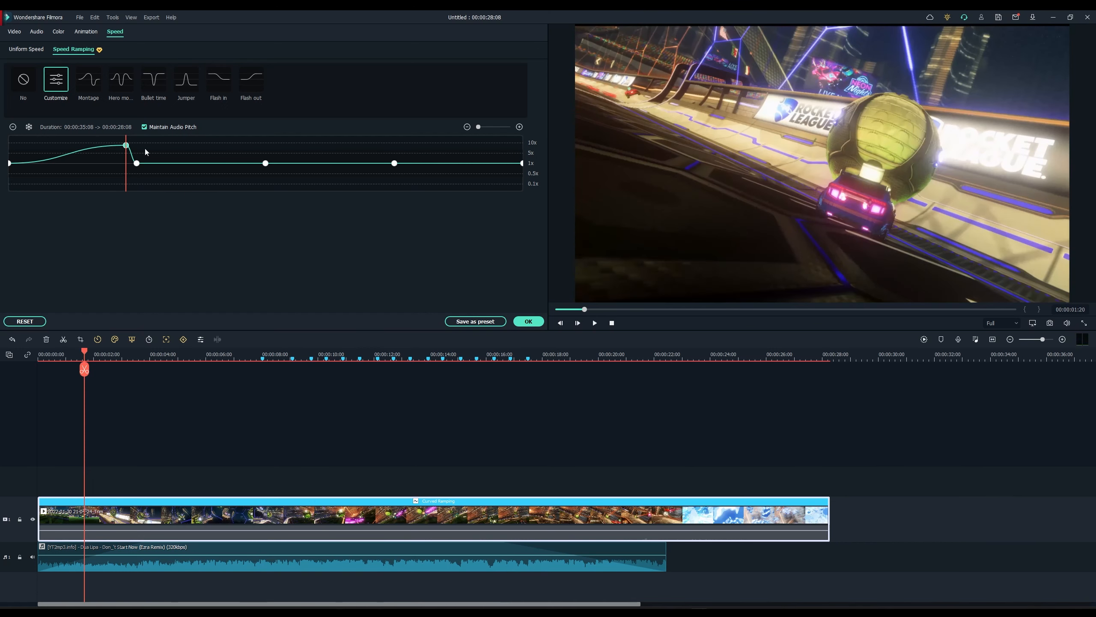
key(space)
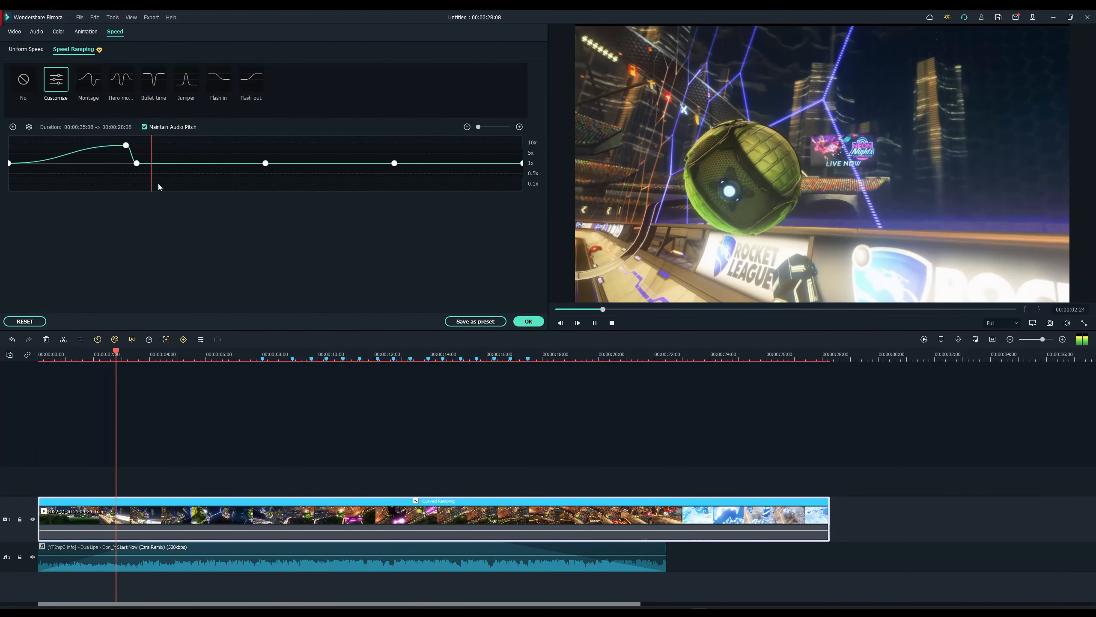
click(110, 148)
click(121, 146)
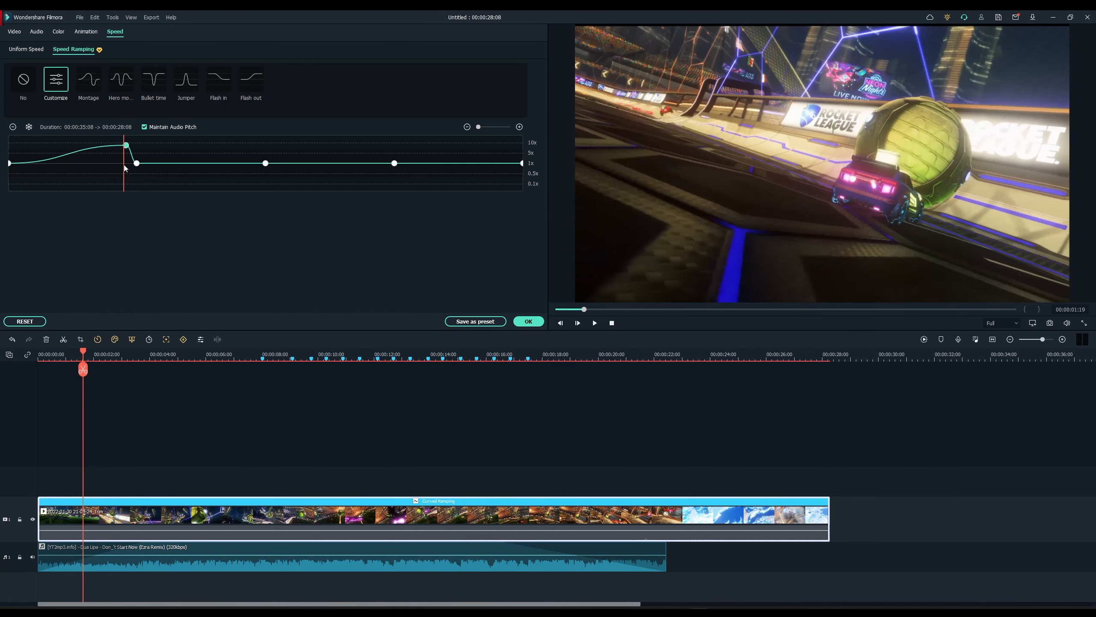
click(134, 166)
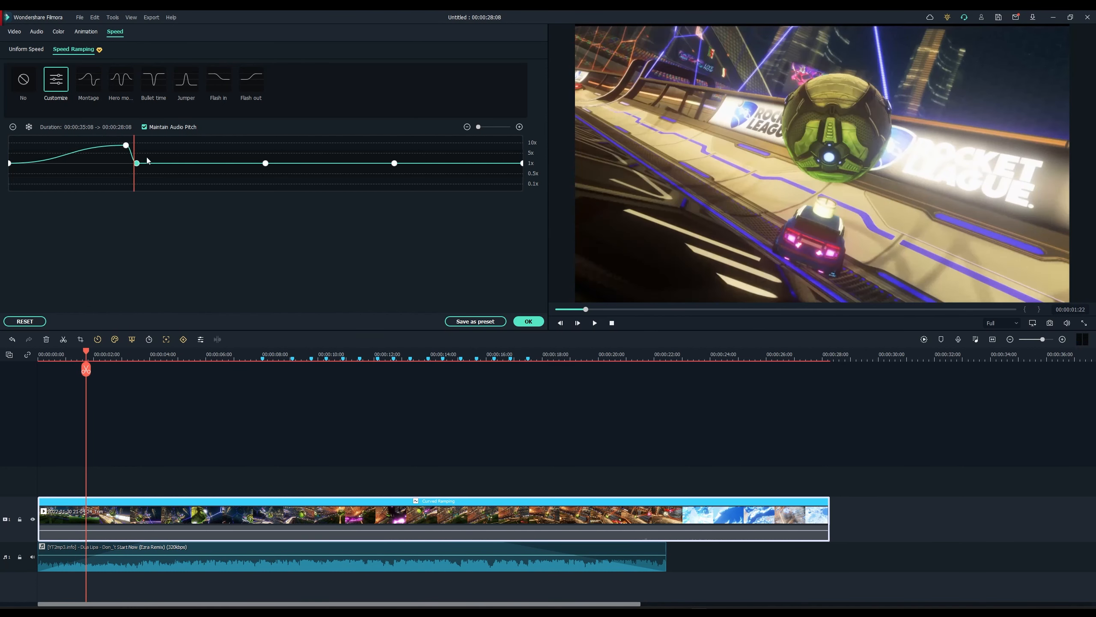
key(ctrl+z)
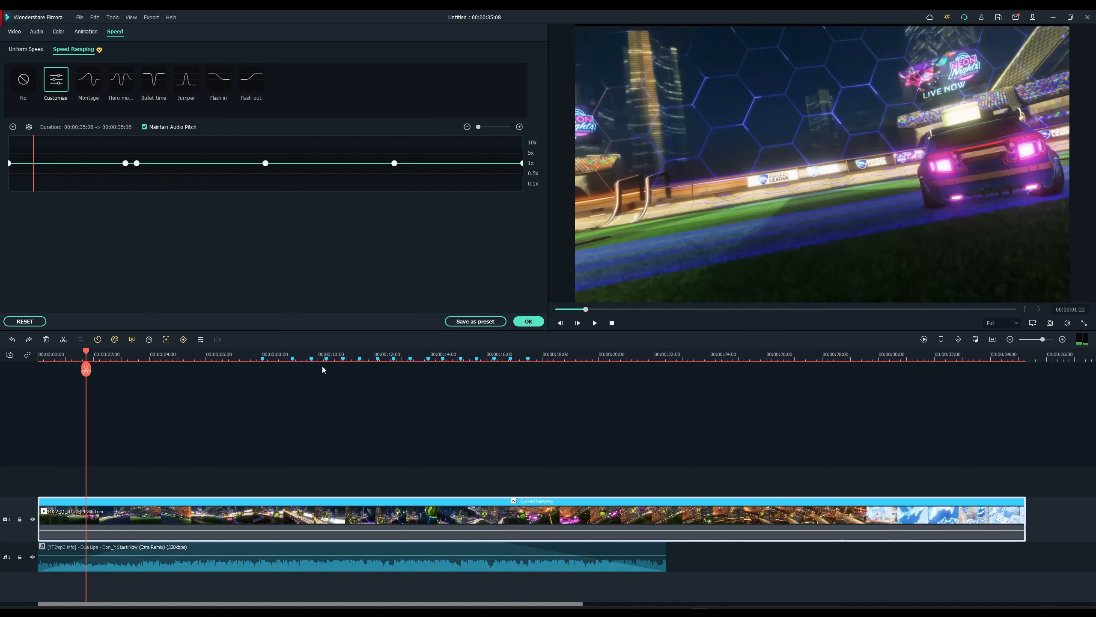
key(ctrl+z)
Step: Add two speed keyframes at about 8:00 and 8:12 on the custom curve
drag(255, 349, 263, 349)
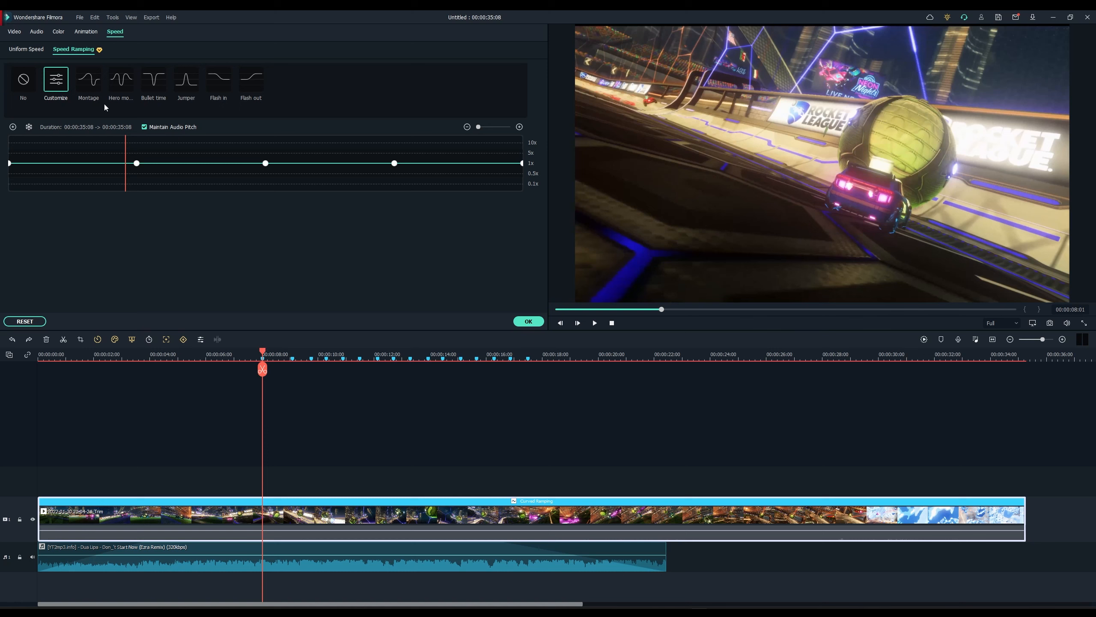
click(13, 127)
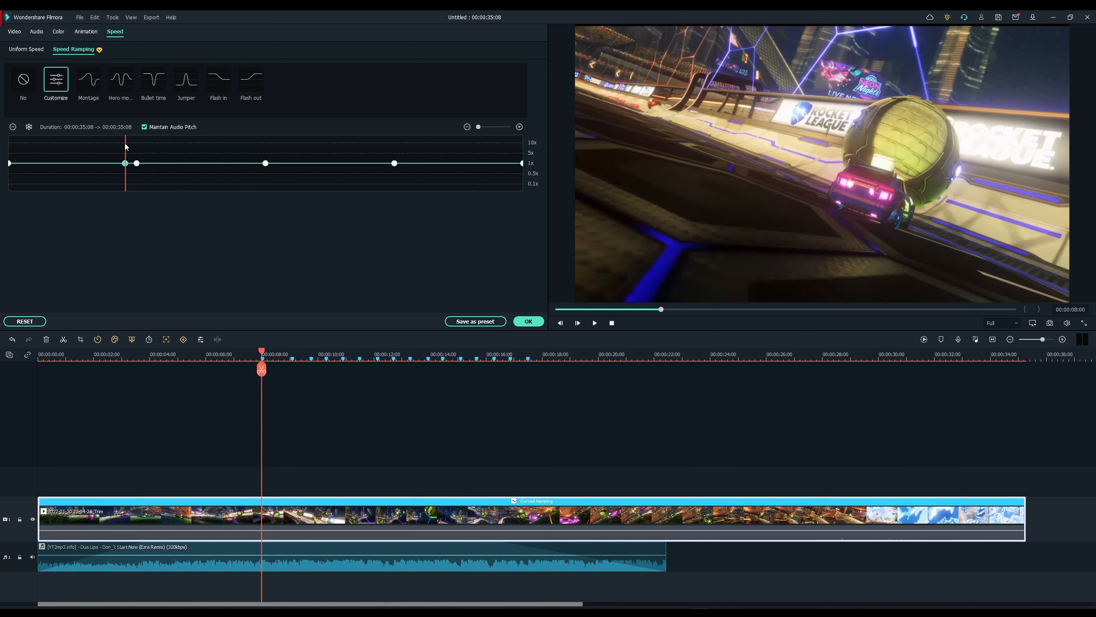
drag(126, 145, 100, 141)
click(13, 127)
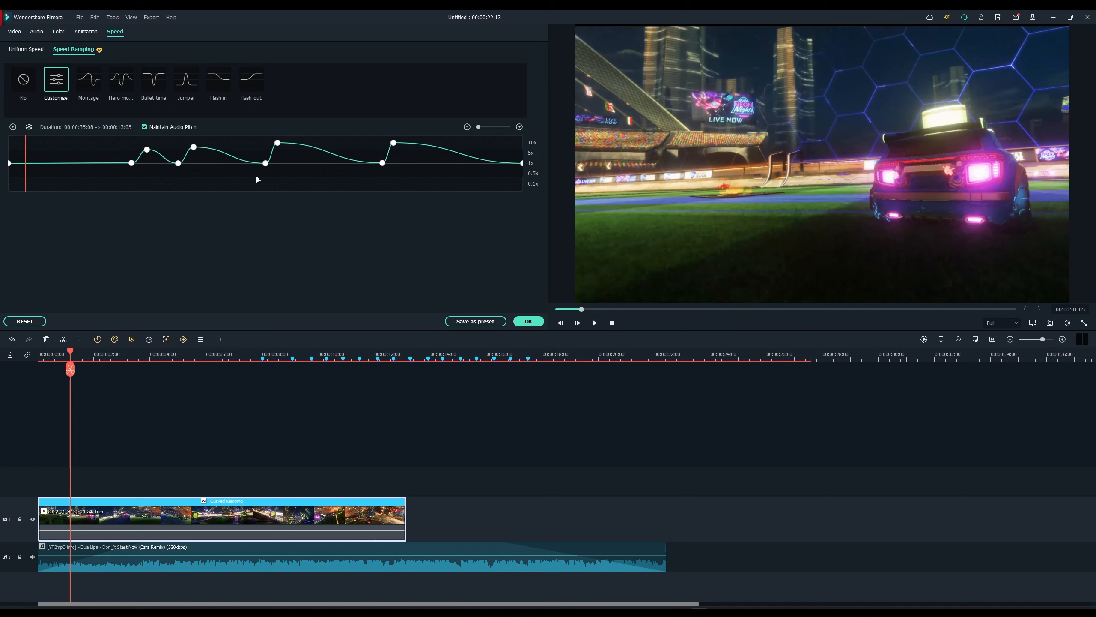
Step: Scrub and play the ramp around 8 seconds, ending on the 8.5x keyframe
click(119, 154)
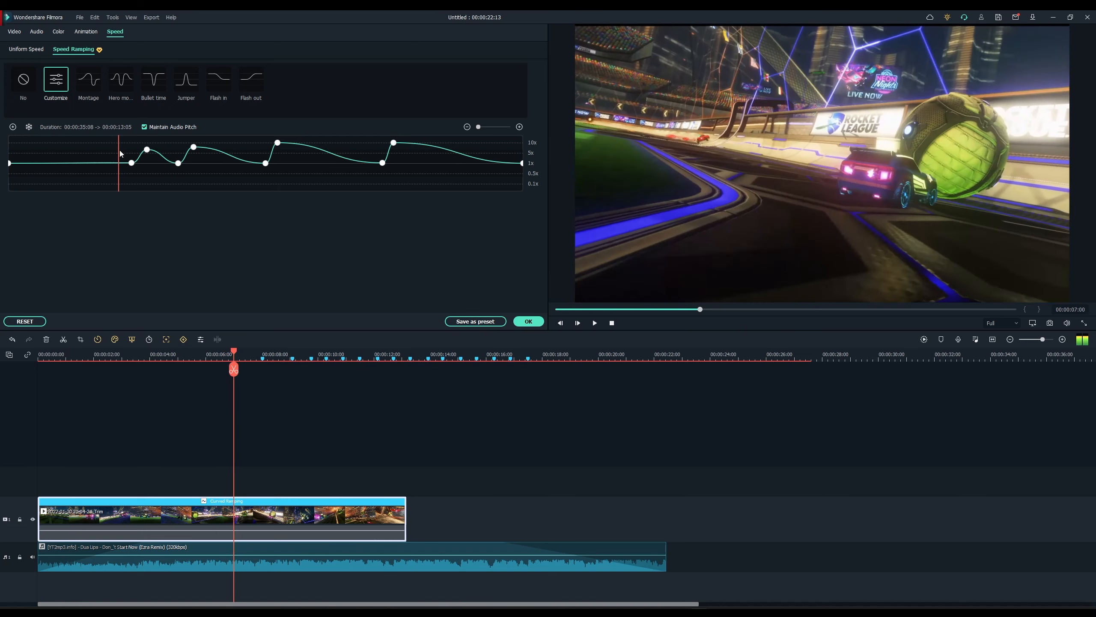
click(147, 147)
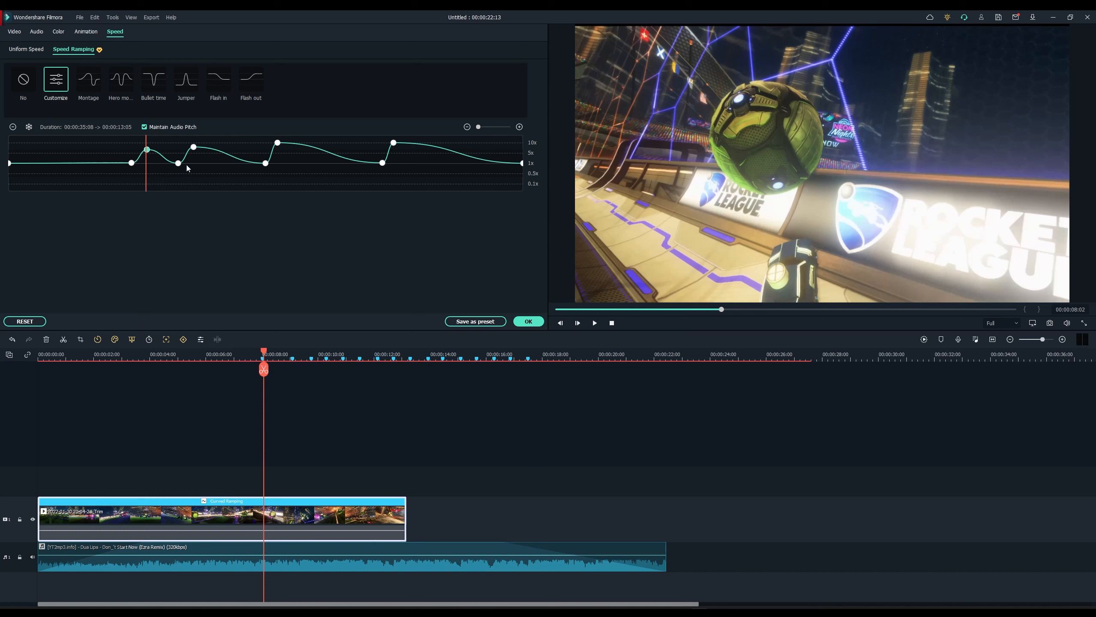
drag(151, 141, 165, 160)
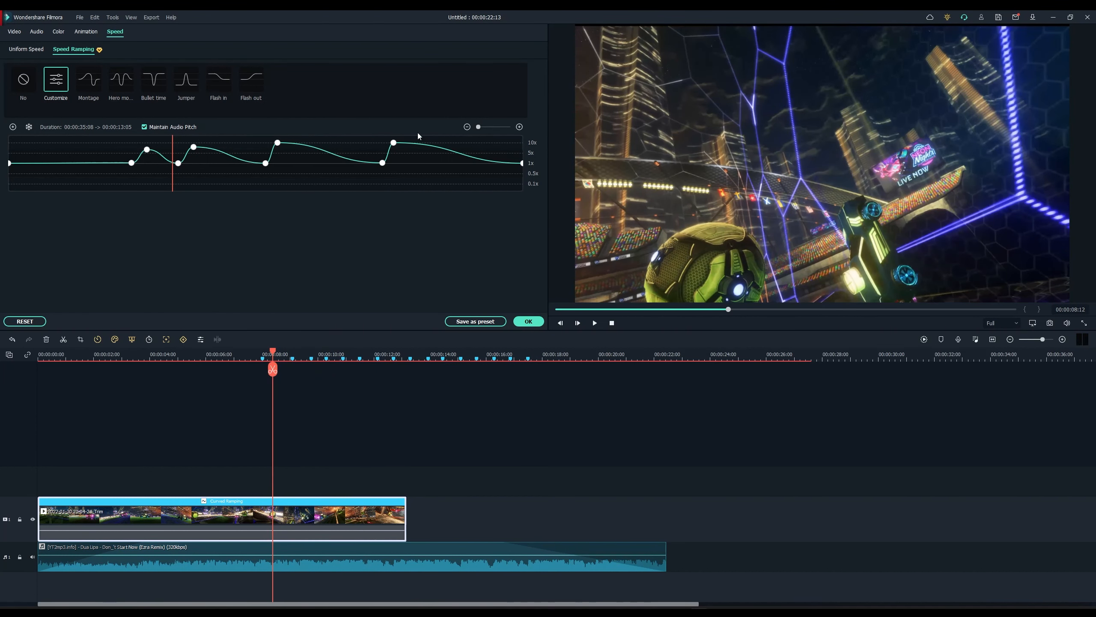
drag(181, 149, 96, 146)
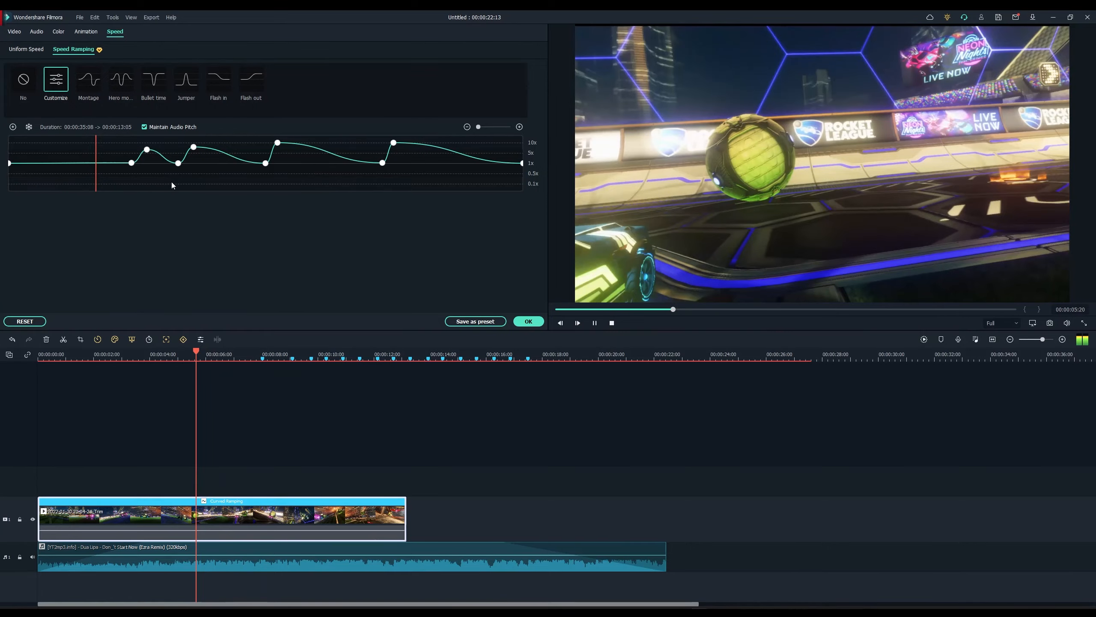
key(space)
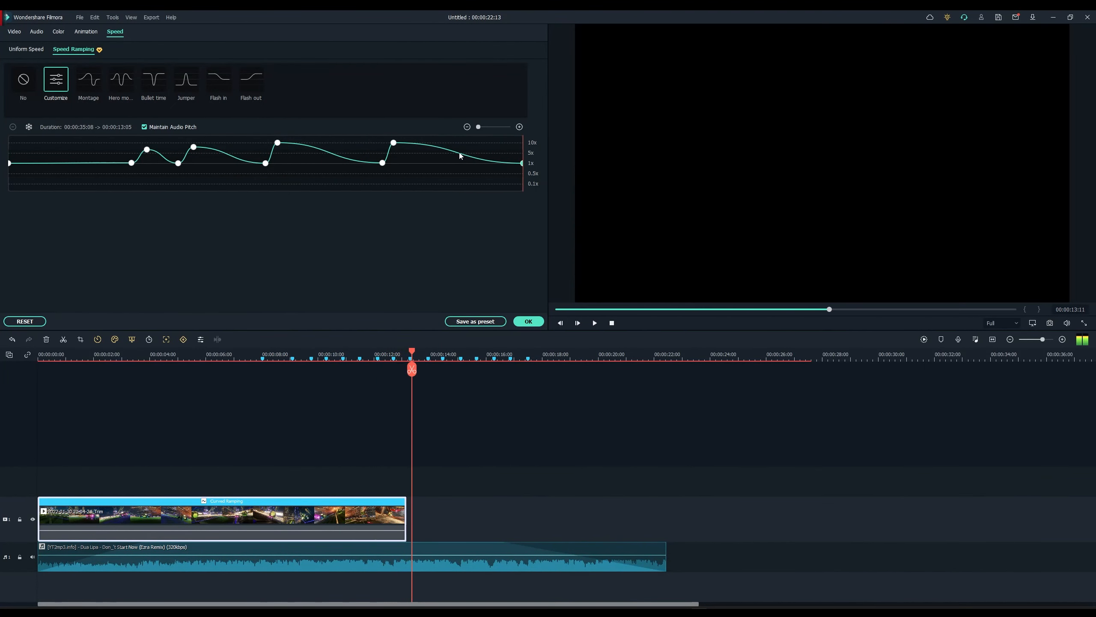
drag(449, 132, 144, 144)
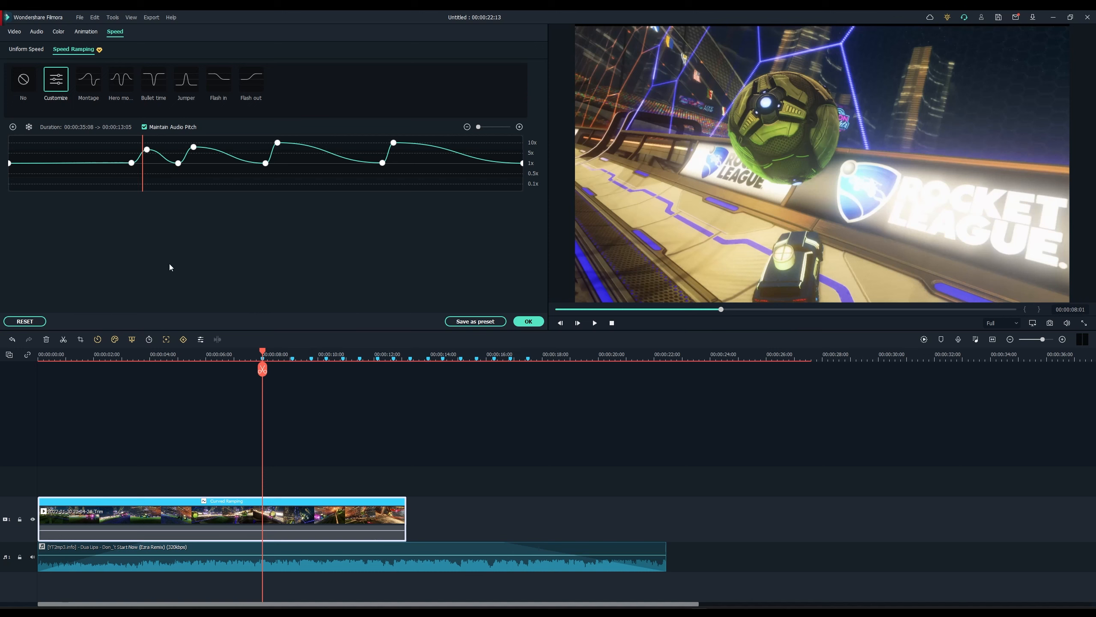
click(146, 147)
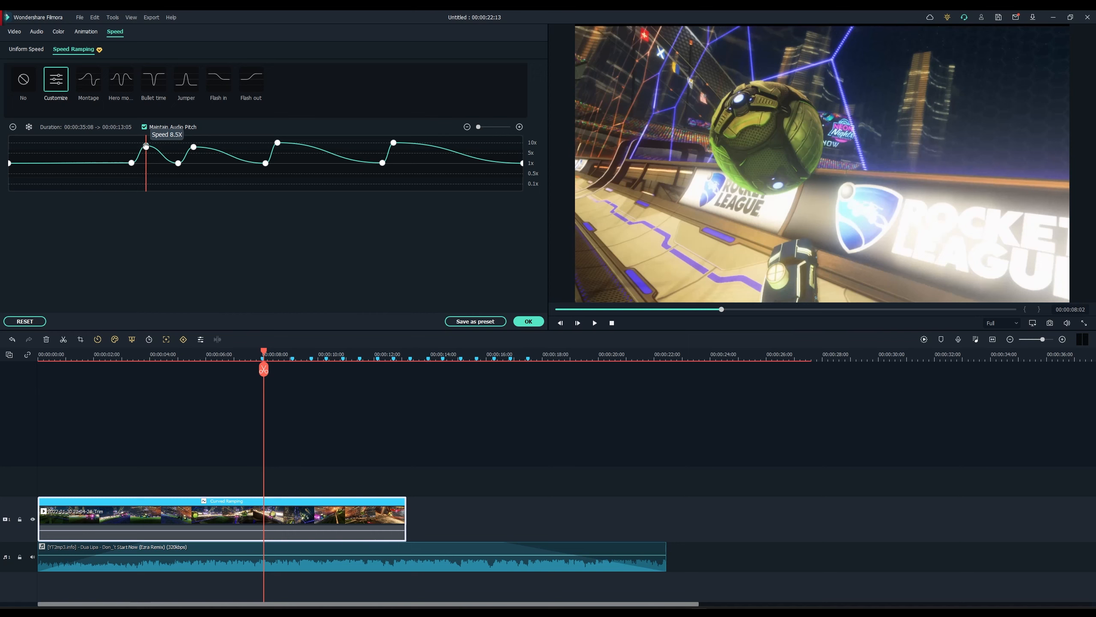
Step: Shift the 8-second keyframes, add two 10x spikes near the end, and apply the 12:25 ramp
drag(146, 147, 197, 144)
click(146, 144)
click(188, 147)
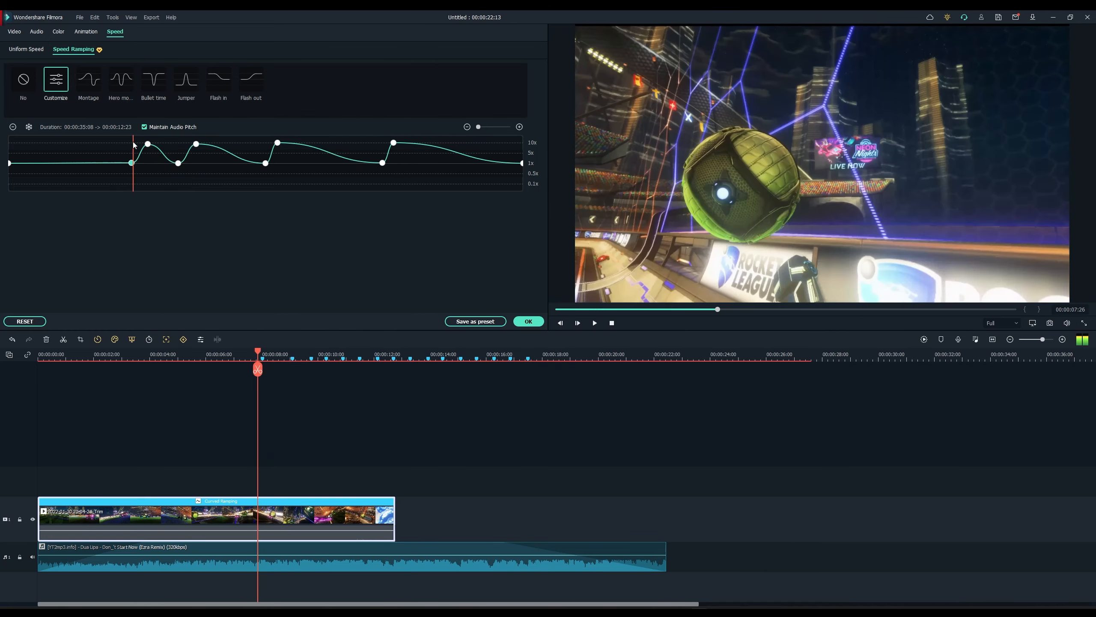
click(365, 186)
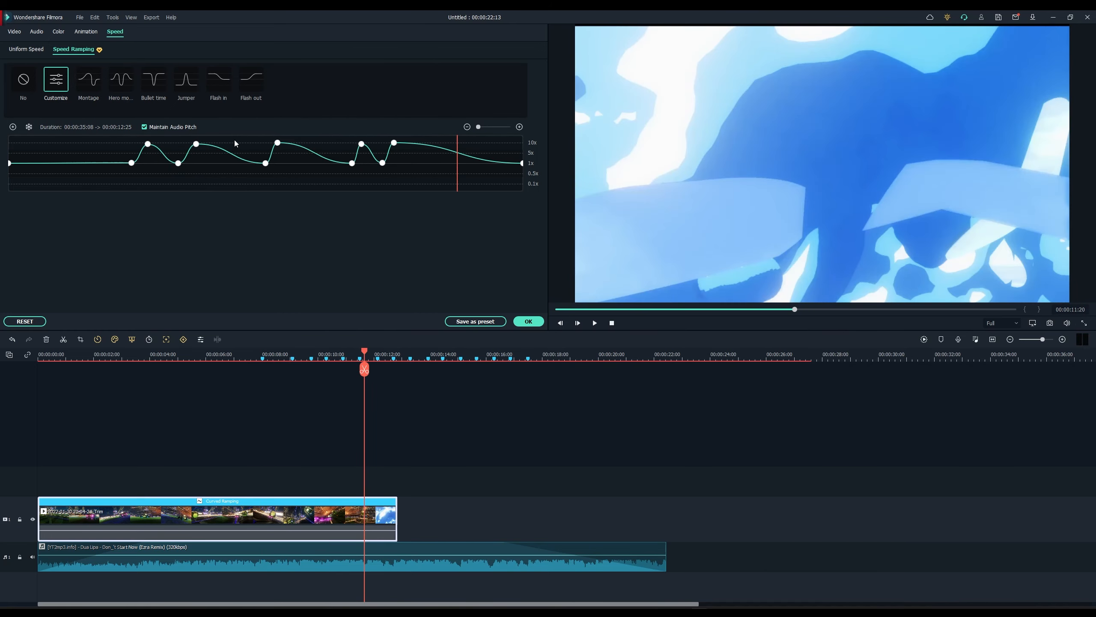
click(269, 141)
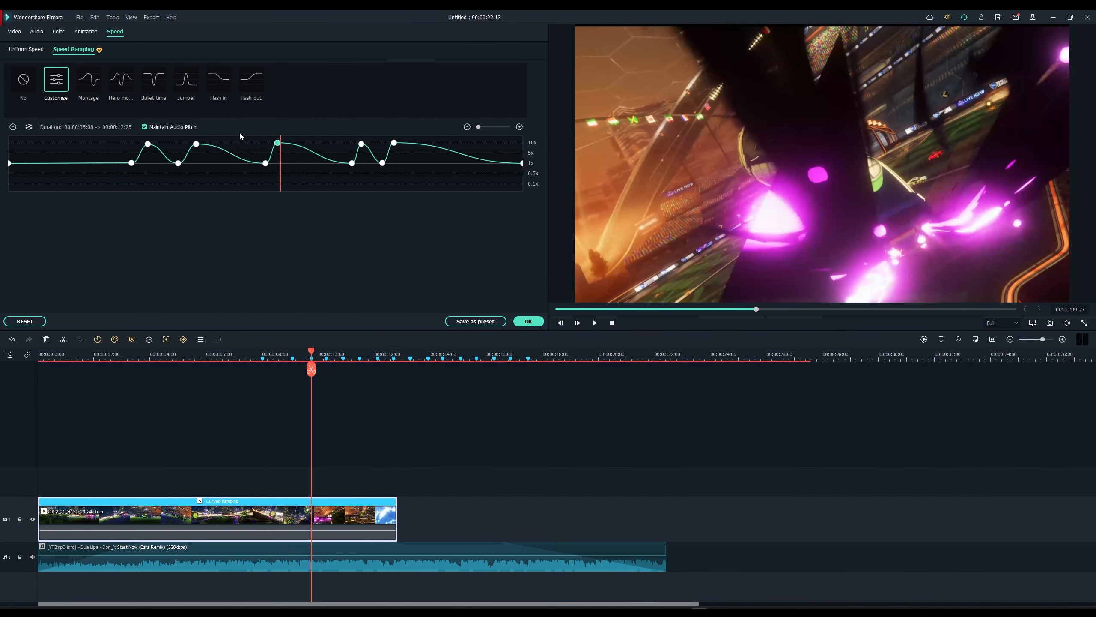
click(516, 322)
Step: Deselect the clip, set the playhead to about 8:02, and show the Elements library
click(364, 469)
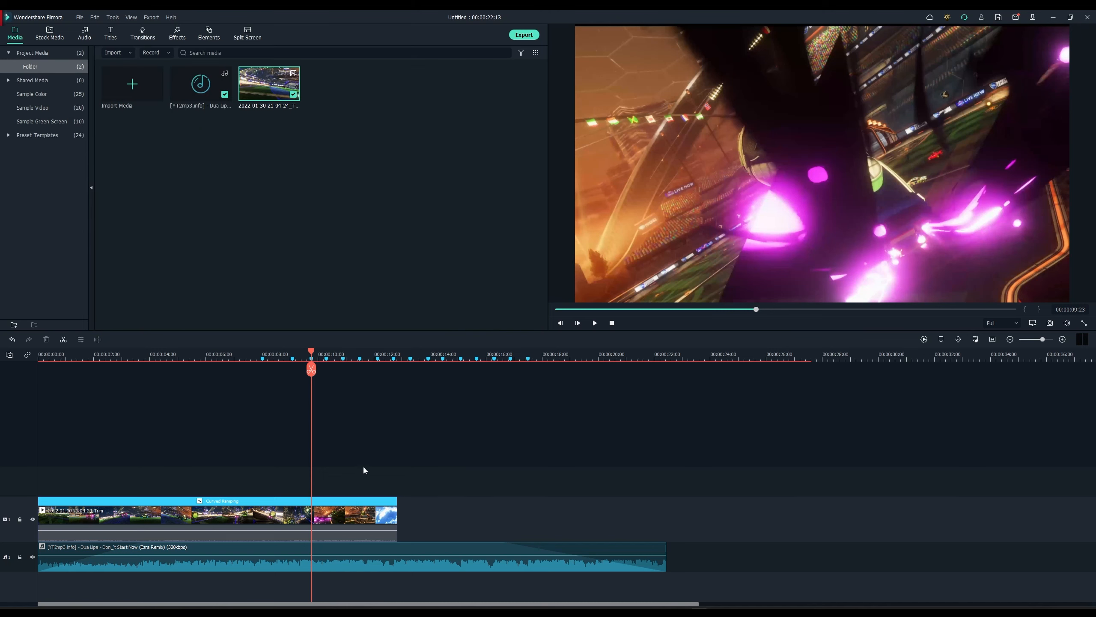
click(256, 357)
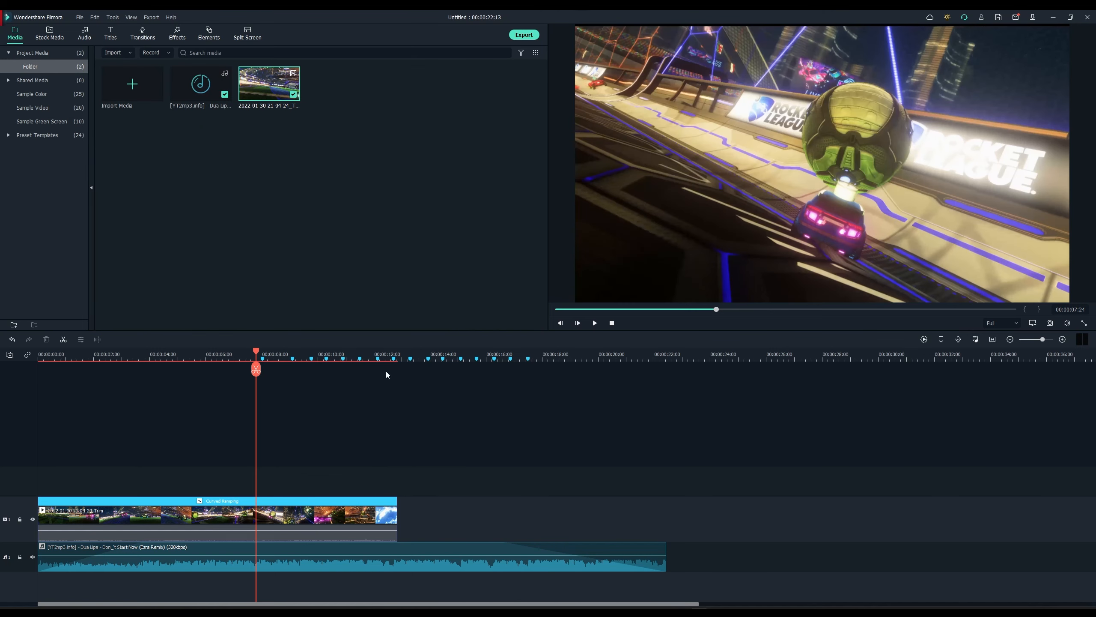
click(262, 350)
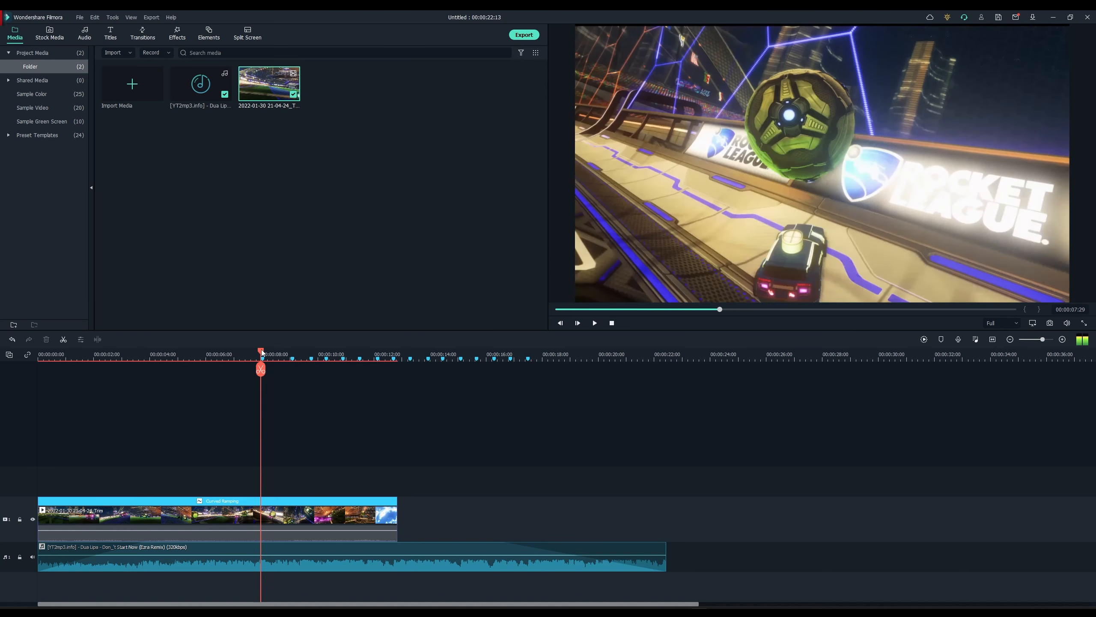
drag(263, 351, 263, 351)
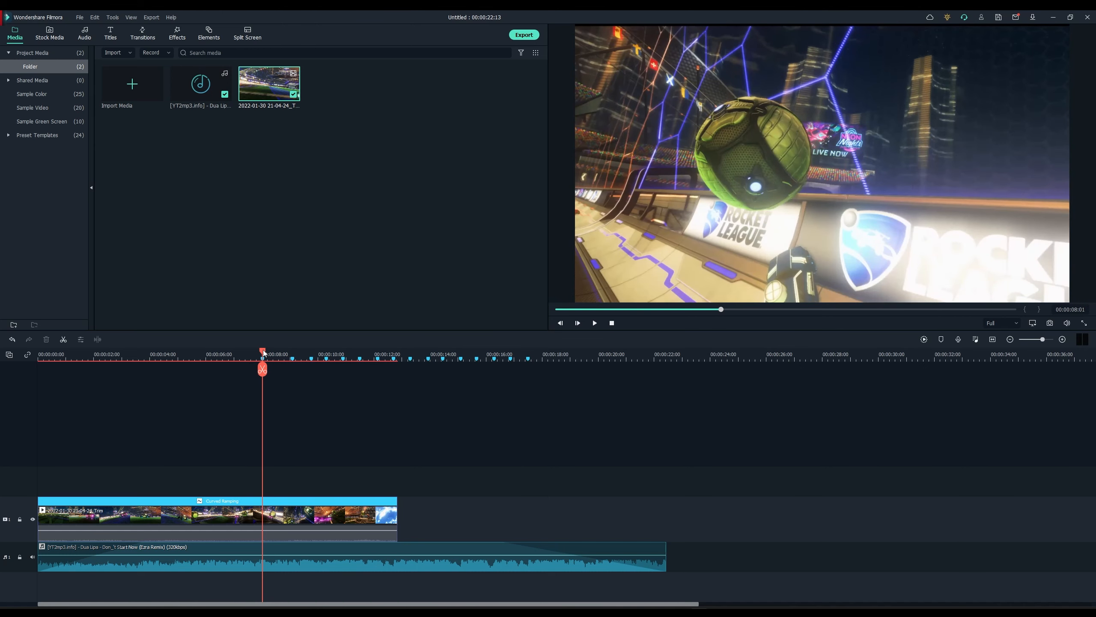
click(207, 33)
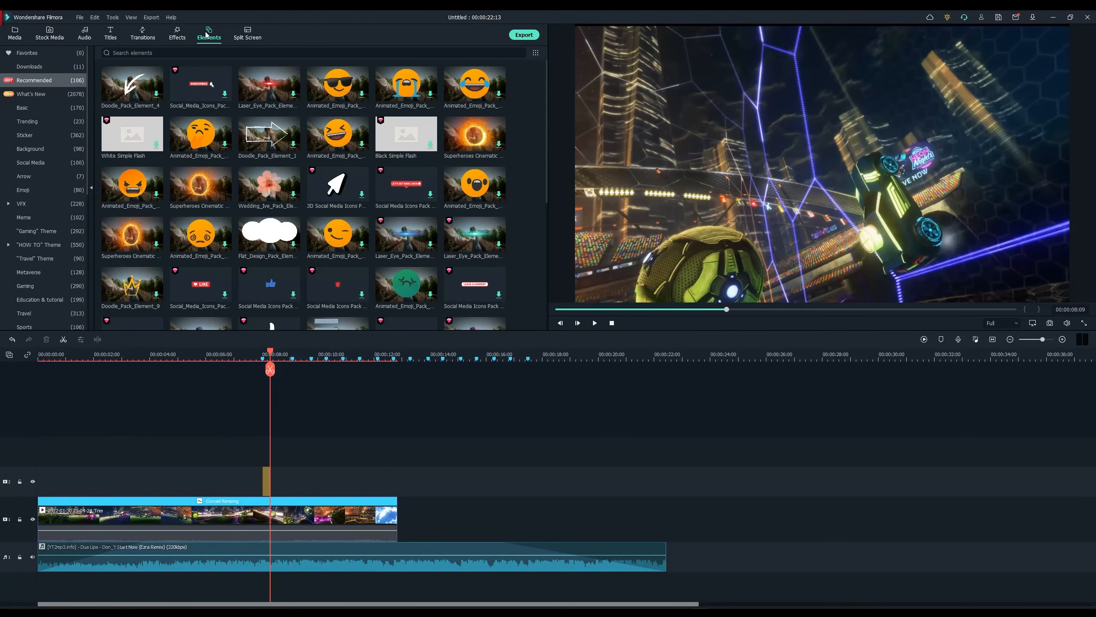
Step: Preview the three overlay elements from about 7:21, then park the playhead at 12:14 and show Transitions
click(176, 33)
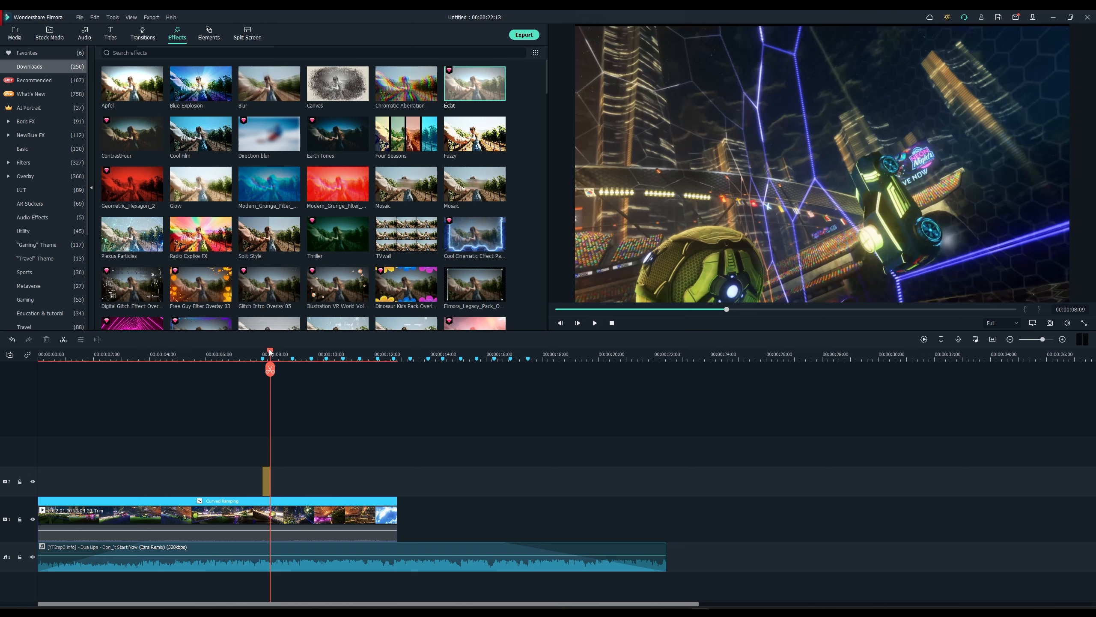
key(space)
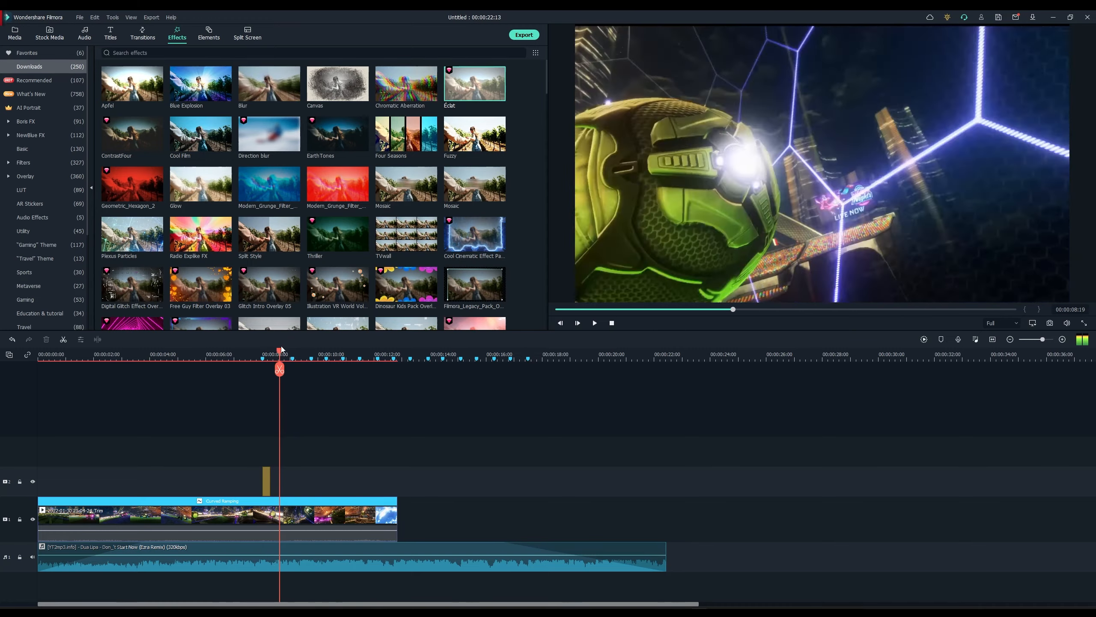
click(255, 352)
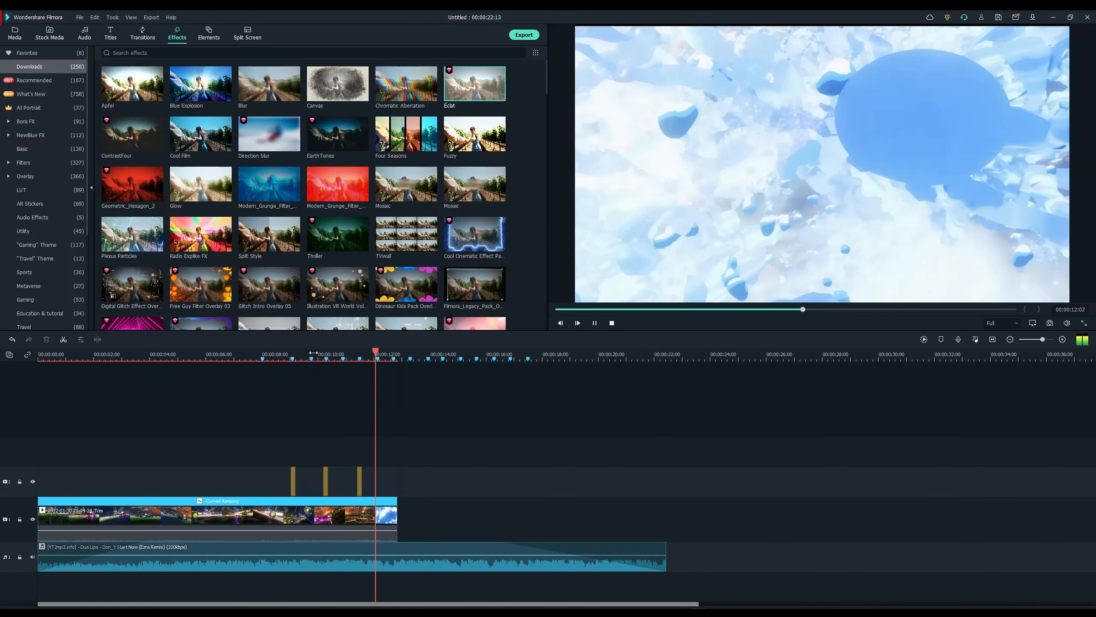
key(space)
click(387, 351)
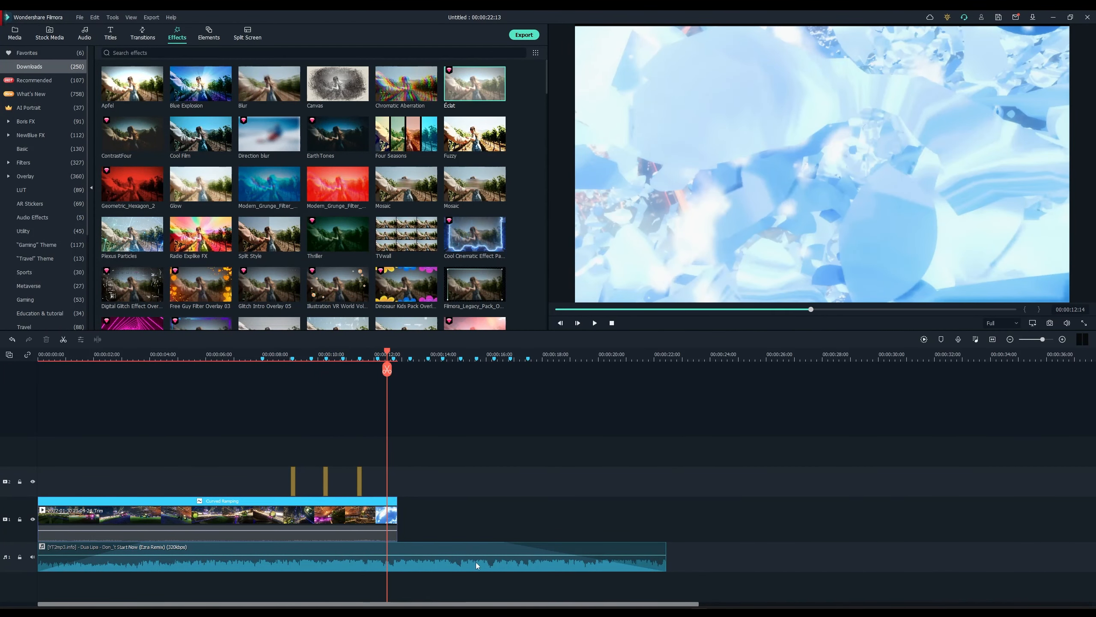
click(145, 36)
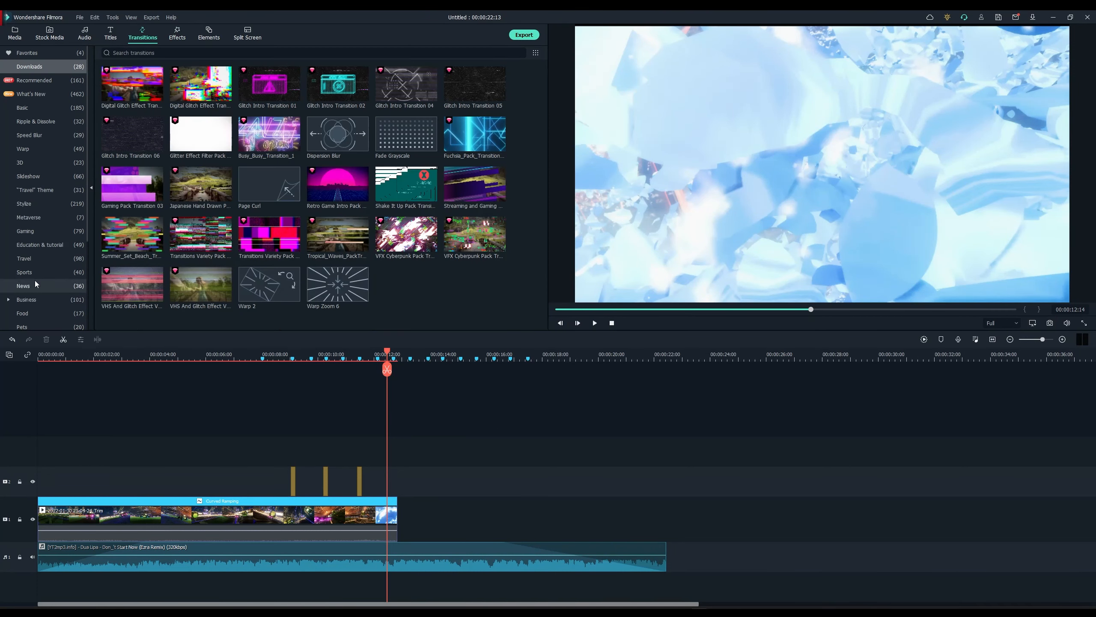
Step: Add a lengthened Basic Fade transition at the gameplay clip's end and preview it
scroll(48, 285, down, 2)
scroll(43, 182, up, 2)
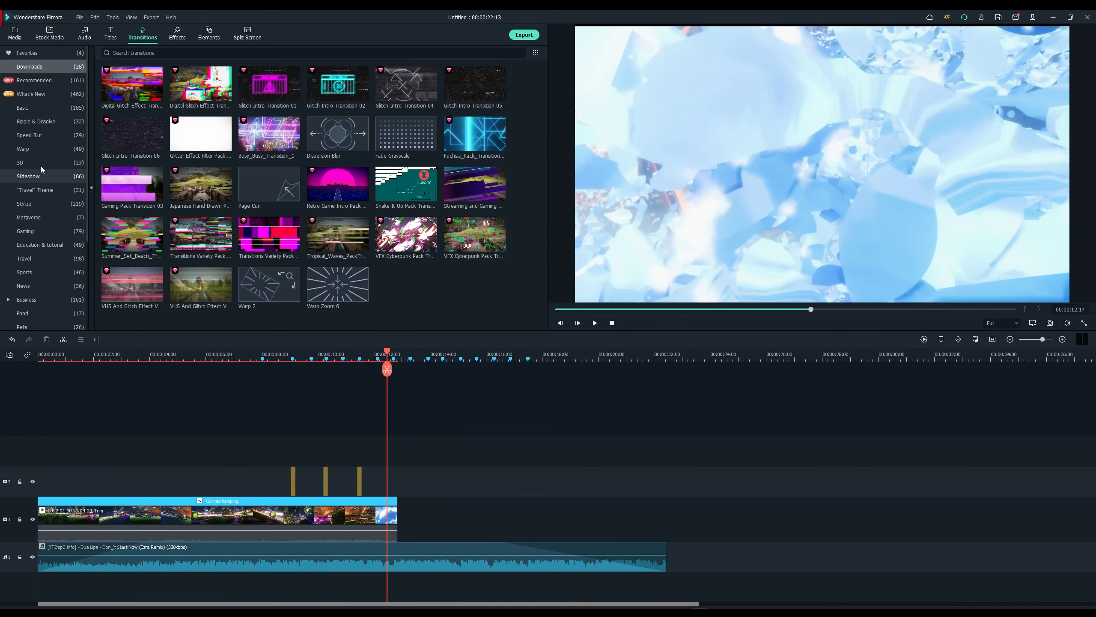
click(43, 108)
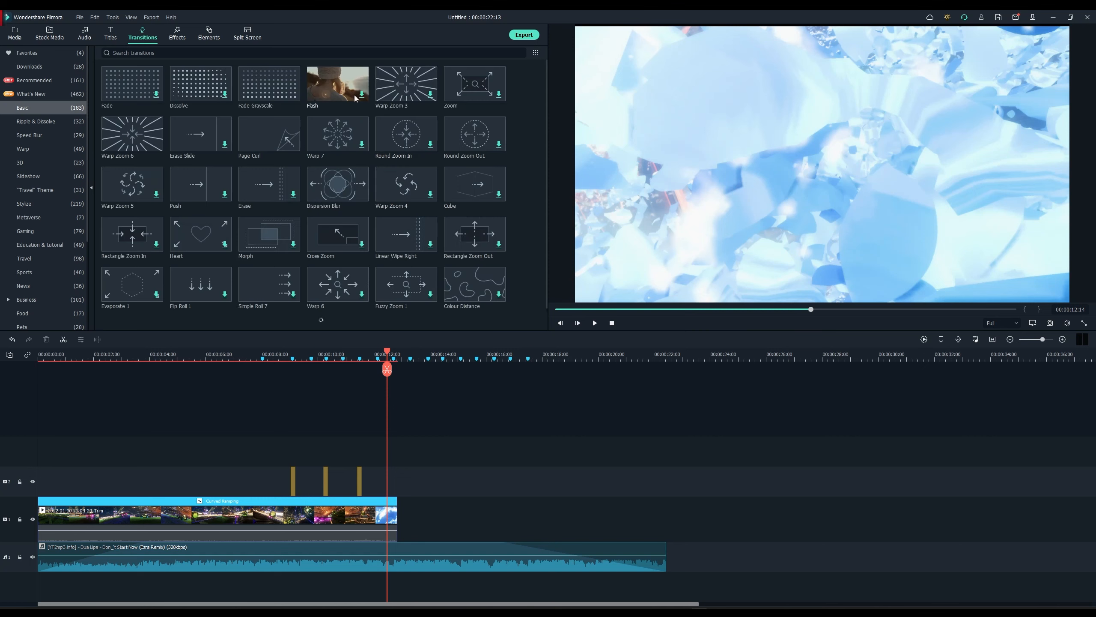
drag(151, 84, 371, 516)
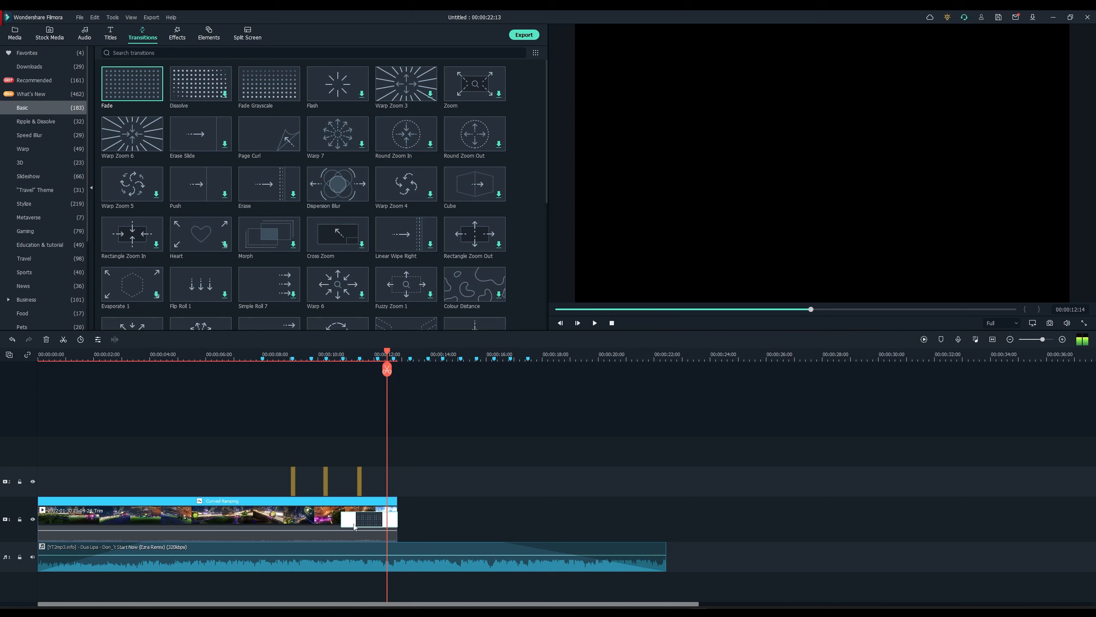
drag(344, 523, 362, 520)
drag(387, 353, 345, 355)
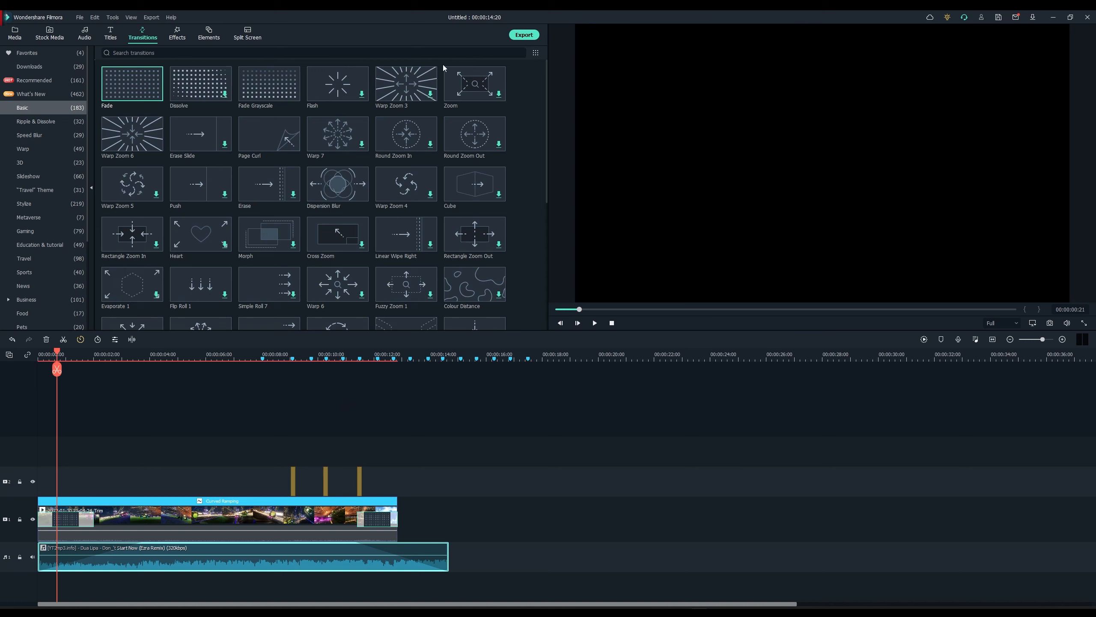
Step: Place the EarthTones filter on a new track over the clip, preview it, and start exporting
click(181, 38)
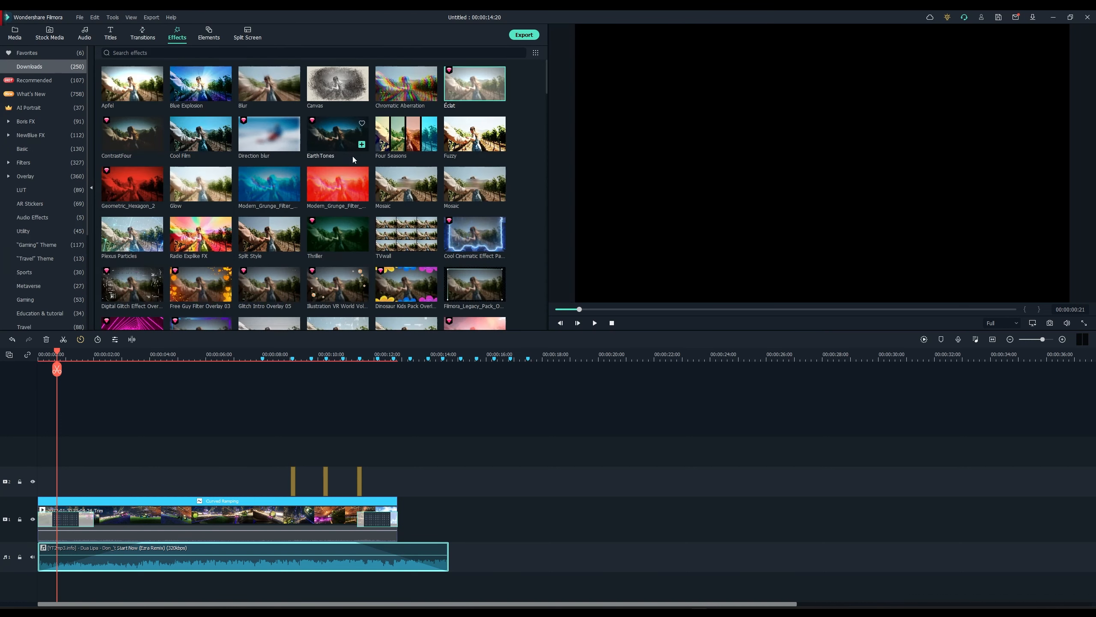
drag(324, 159, 397, 453)
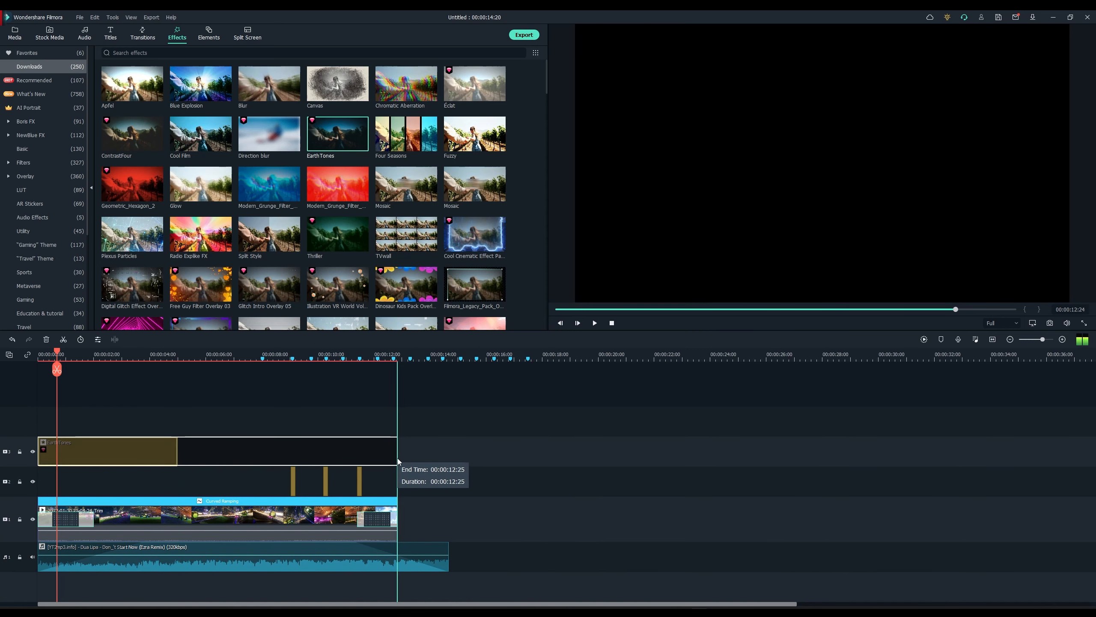
drag(180, 355, 255, 342)
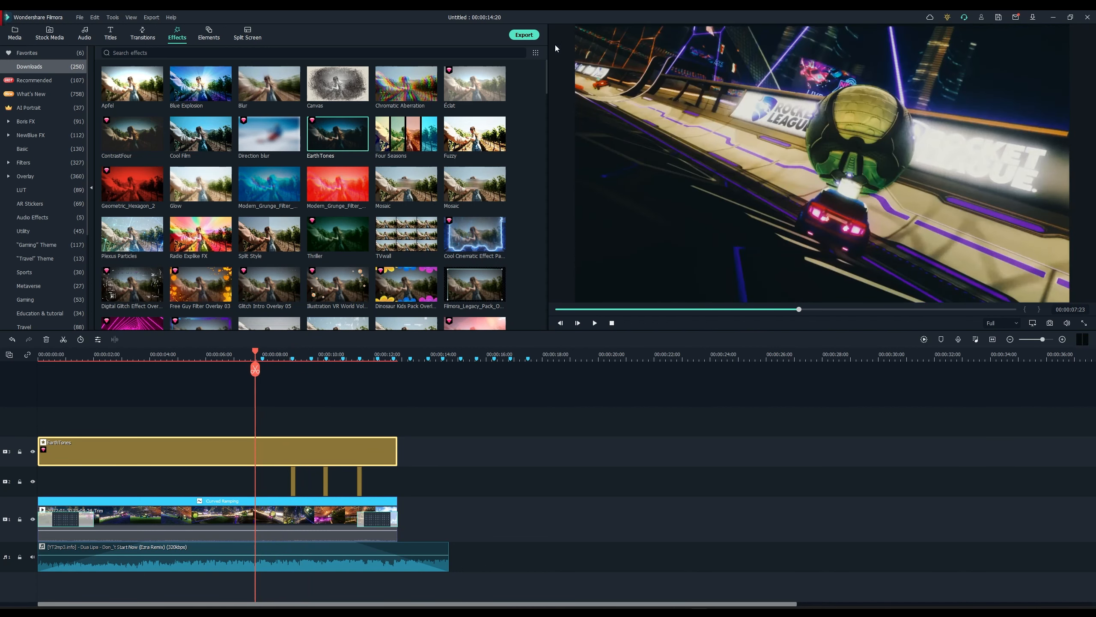
click(517, 37)
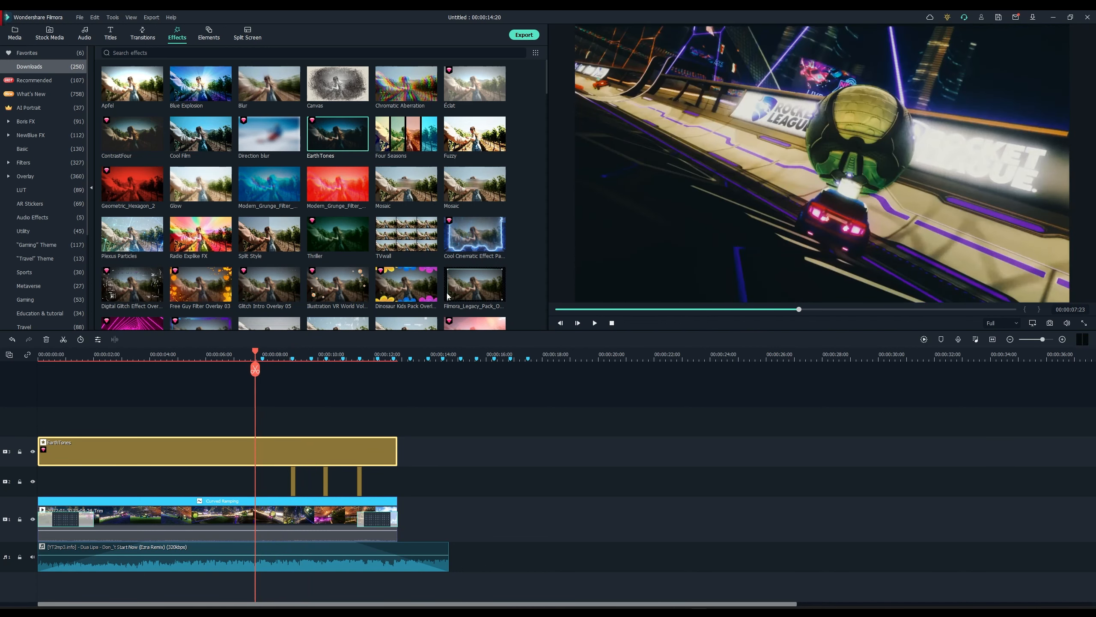